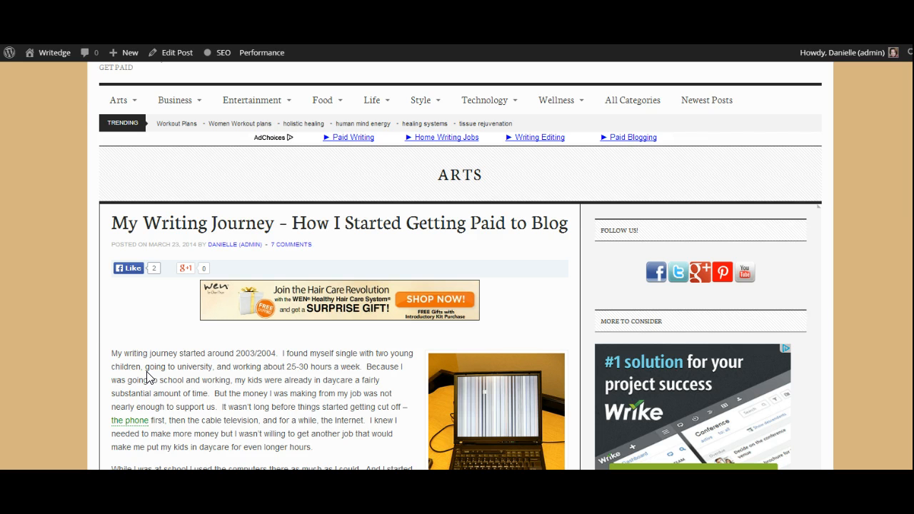
# - Look through the published article "My Writing Journey – How I Started Getting Paid to Blog" down to its embedded bag image
pyautogui.click(172, 366)
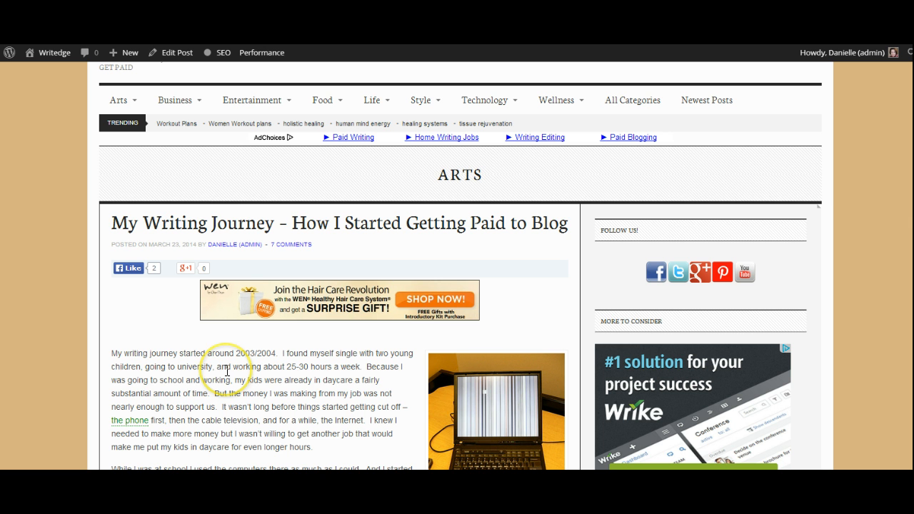
pyautogui.scroll(-4, 232, 372)
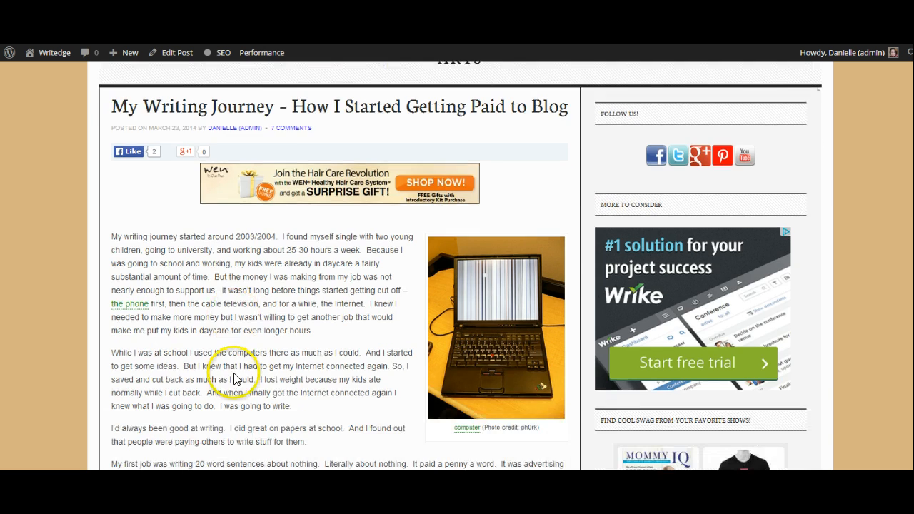
pyautogui.scroll(-5, 239, 373)
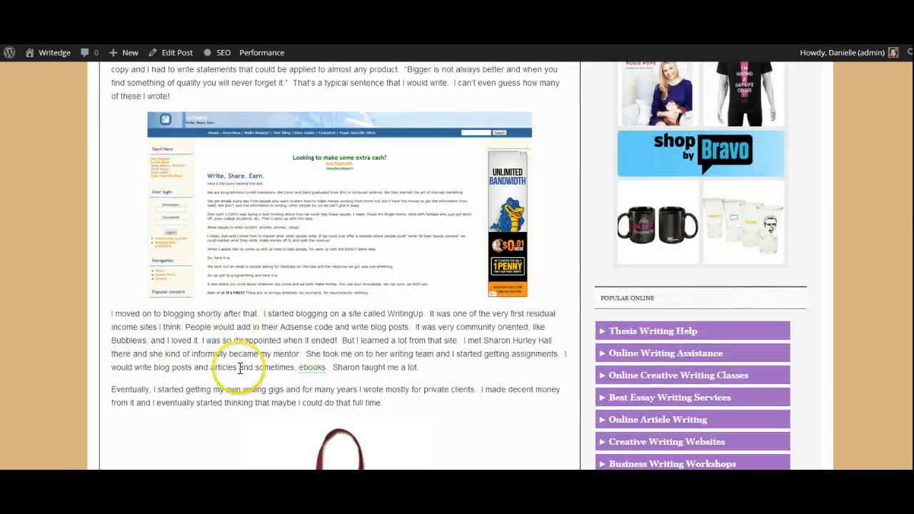
pyautogui.scroll(-2, 240, 377)
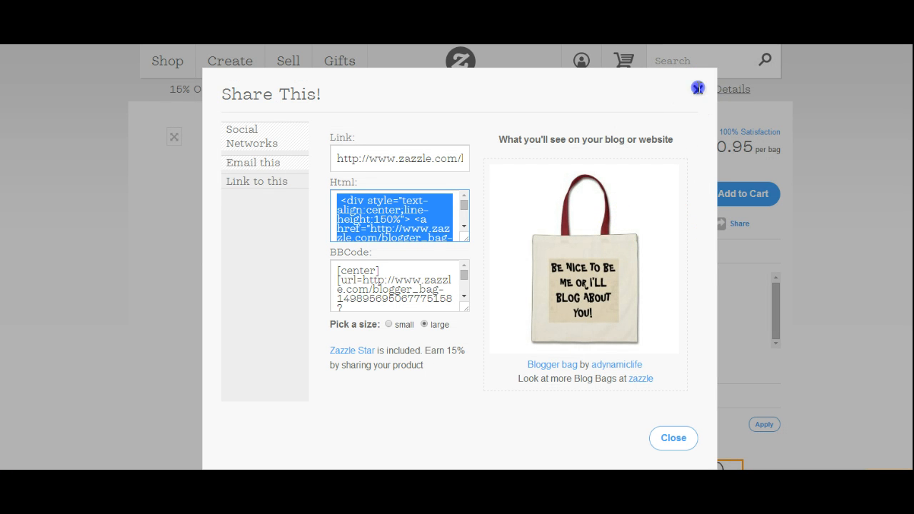
# - On the Zazzle Blogger bag page, reopen the sharing options, show the link codes and select the full HTML embed code
pyautogui.click(697, 90)
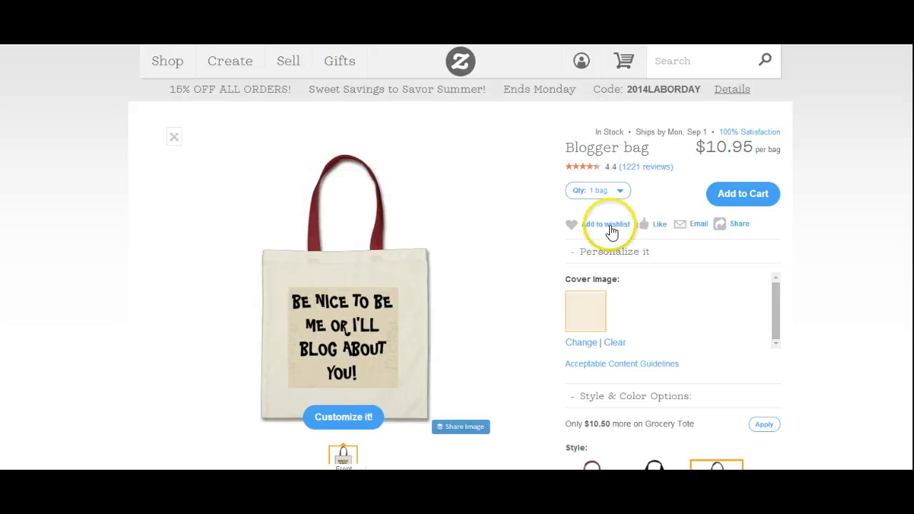
pyautogui.moveTo(745, 230)
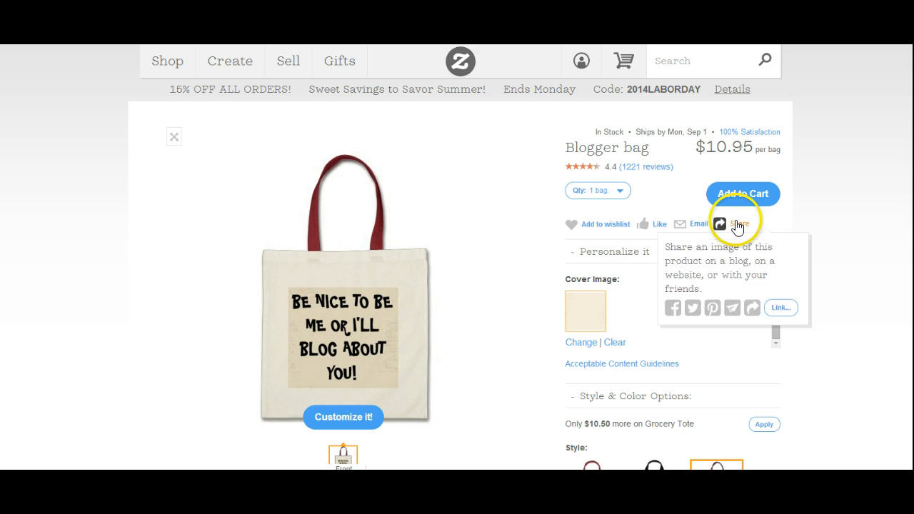
pyautogui.click(738, 228)
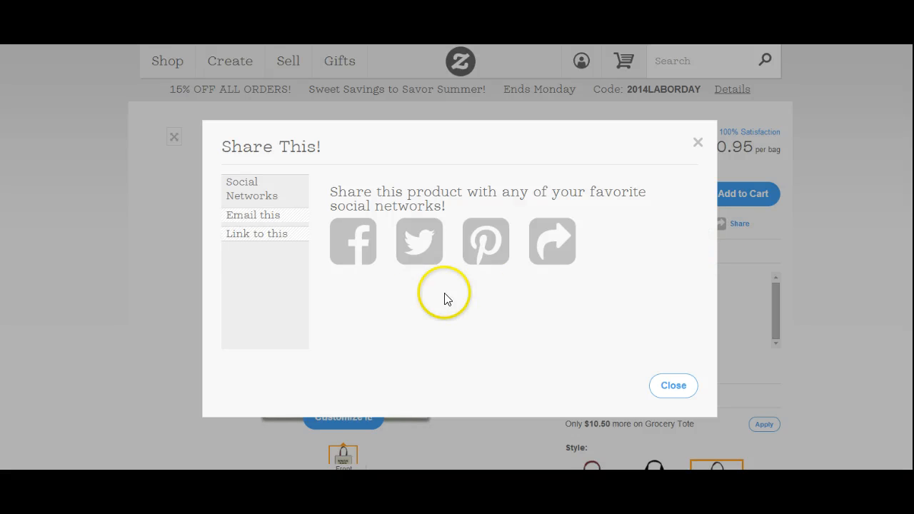
pyautogui.click(263, 235)
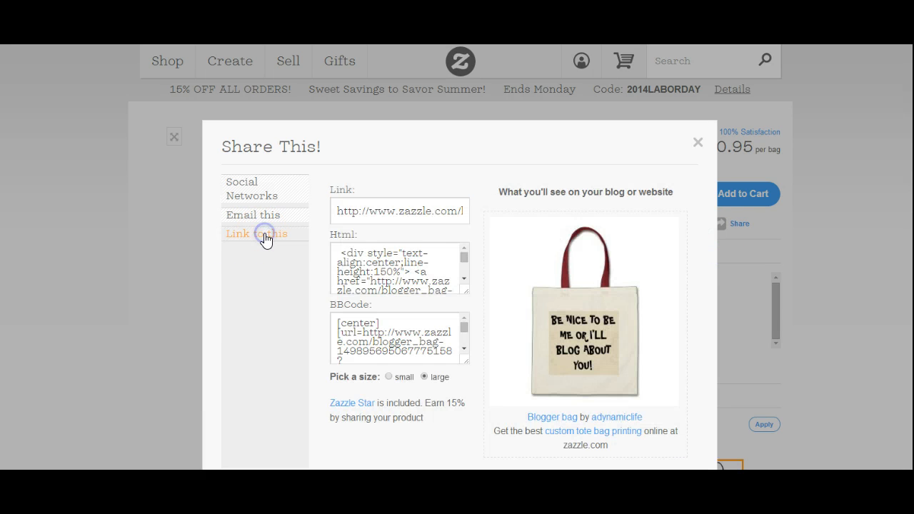
pyautogui.click(385, 265)
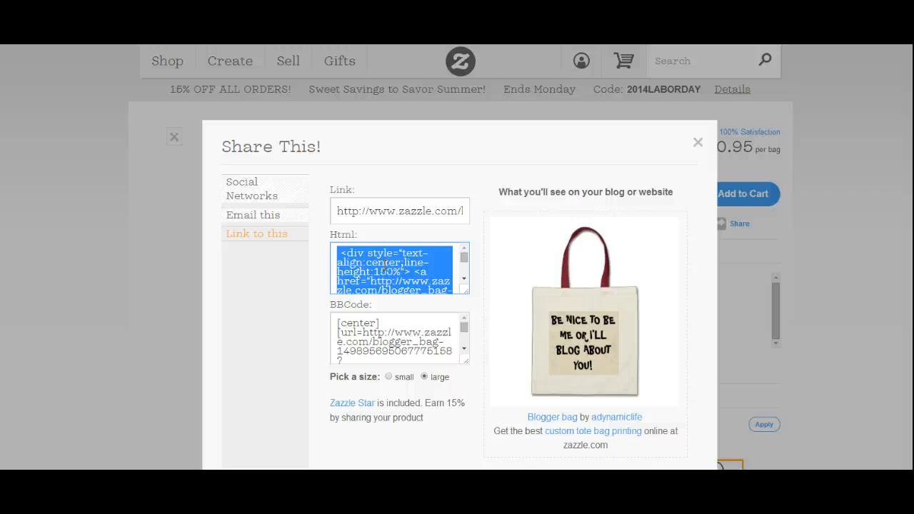
pyautogui.rightClick(385, 266)
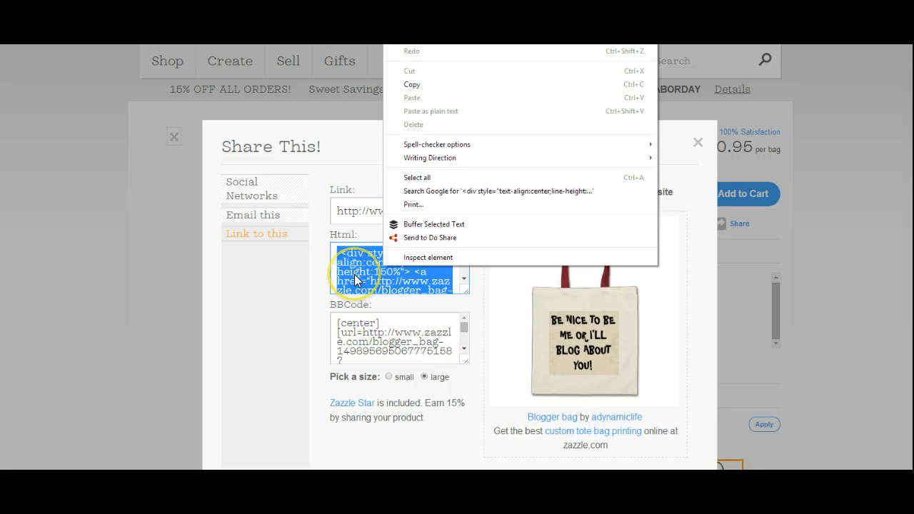
pyautogui.click(356, 276)
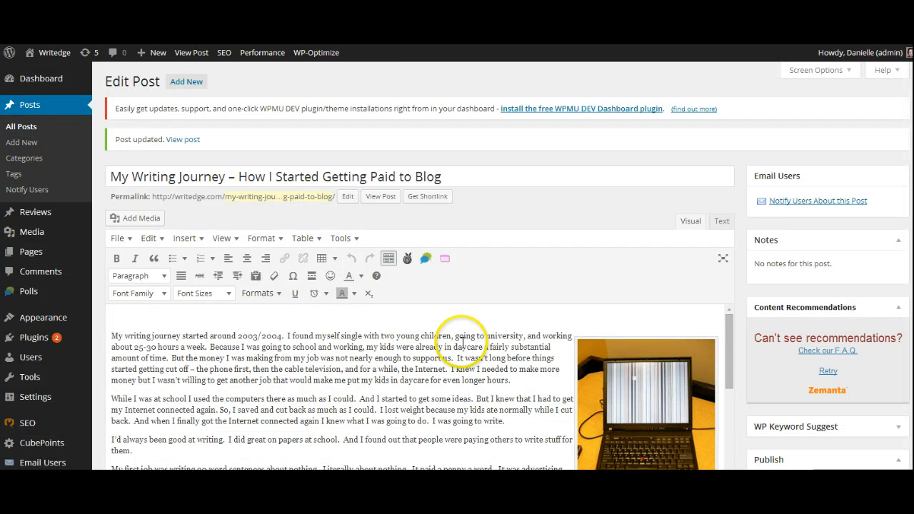
# - In the WordPress post editor, show the post's HTML source and add a line break just before the Zazzle bag's div code
pyautogui.scroll(-2, 457, 361)
pyautogui.scroll(-1, 457, 362)
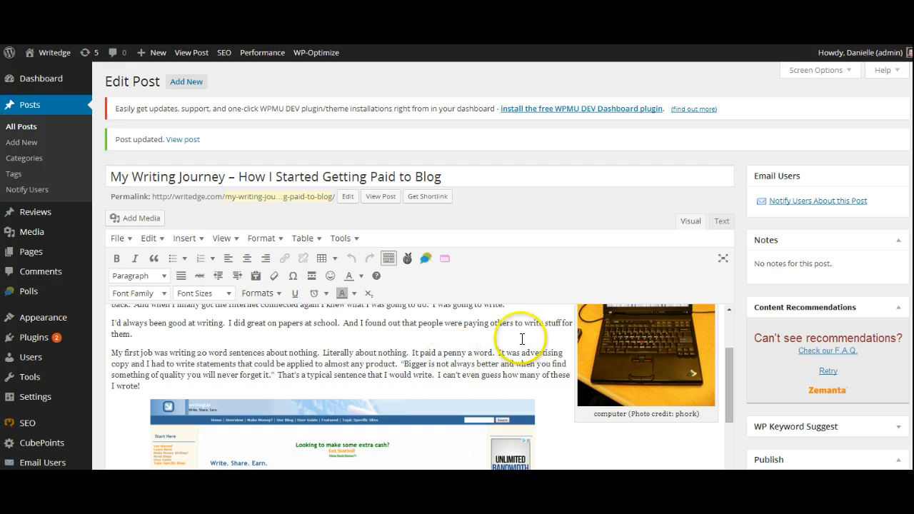
pyautogui.scroll(1, 516, 352)
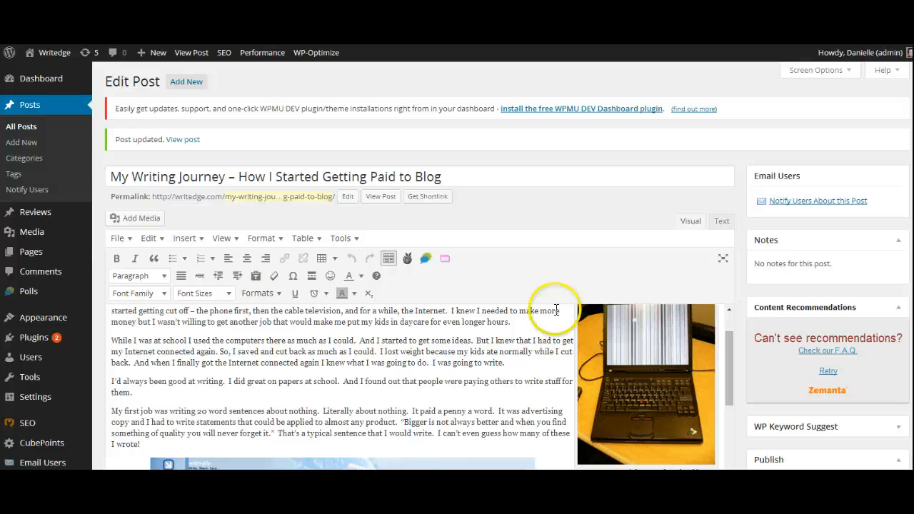
pyautogui.click(722, 222)
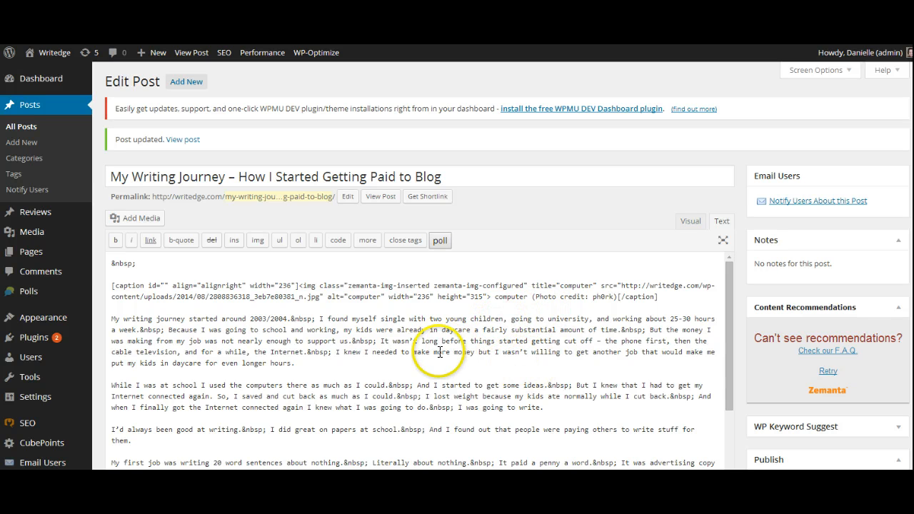
pyautogui.scroll(-3, 442, 353)
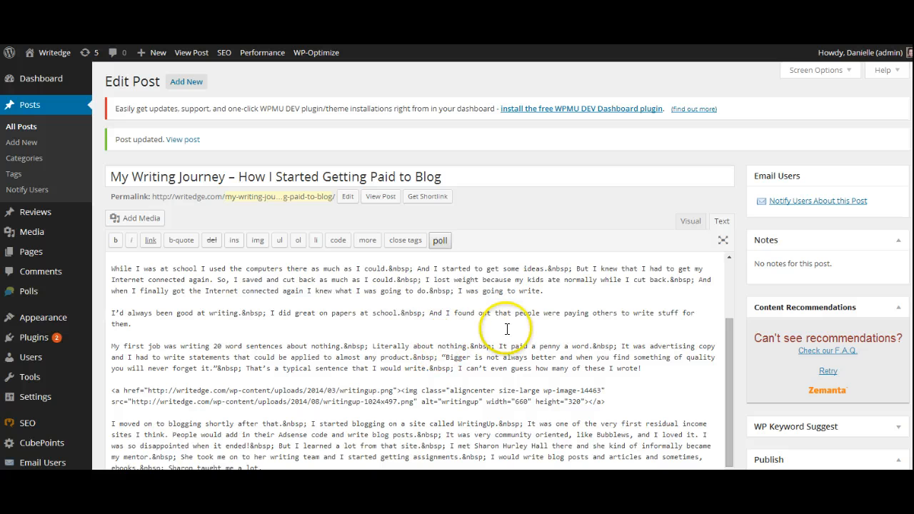
pyautogui.scroll(-3, 505, 338)
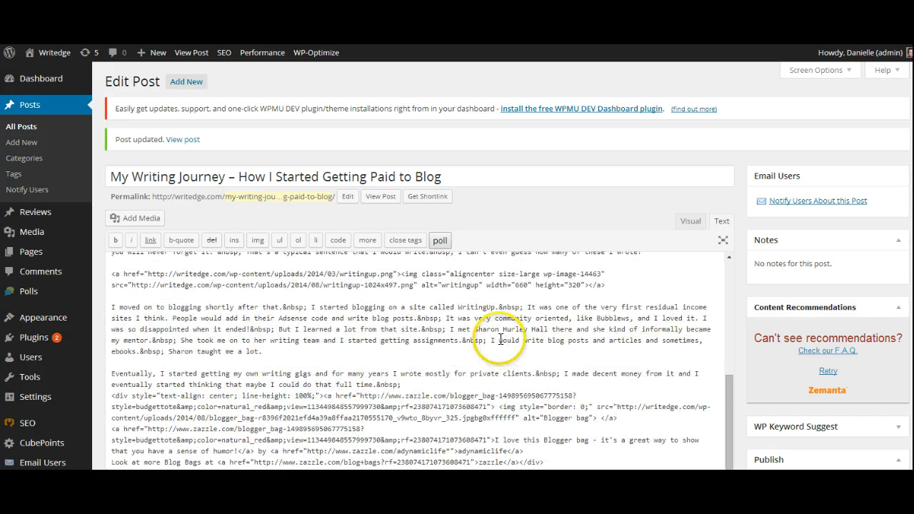
pyautogui.scroll(-1, 504, 343)
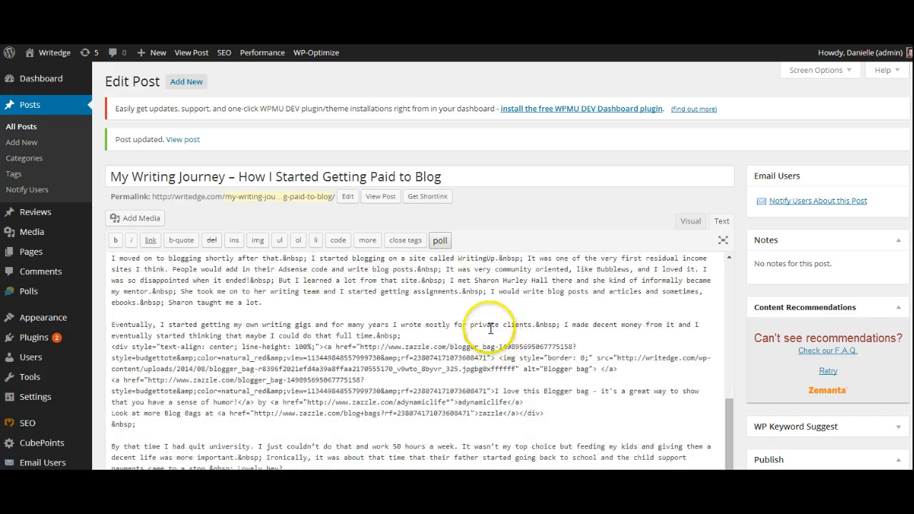
pyautogui.click(432, 337)
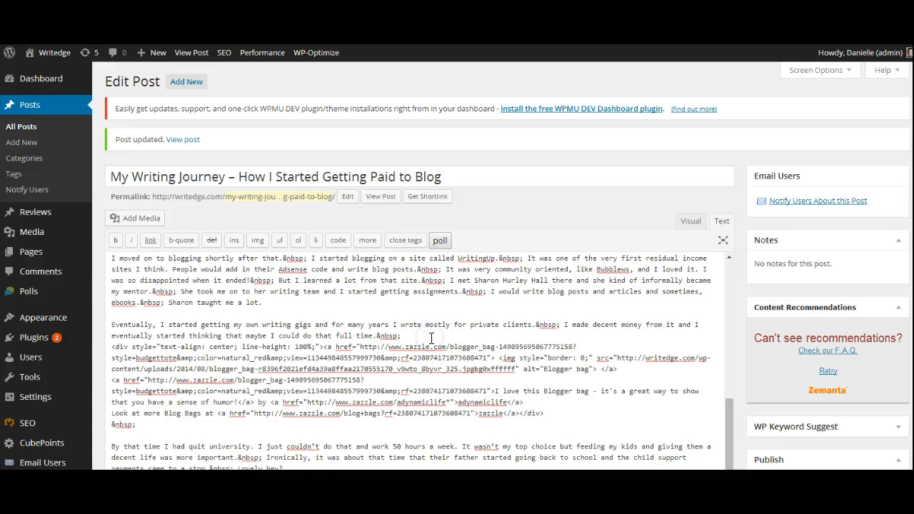
pyautogui.press('Return')
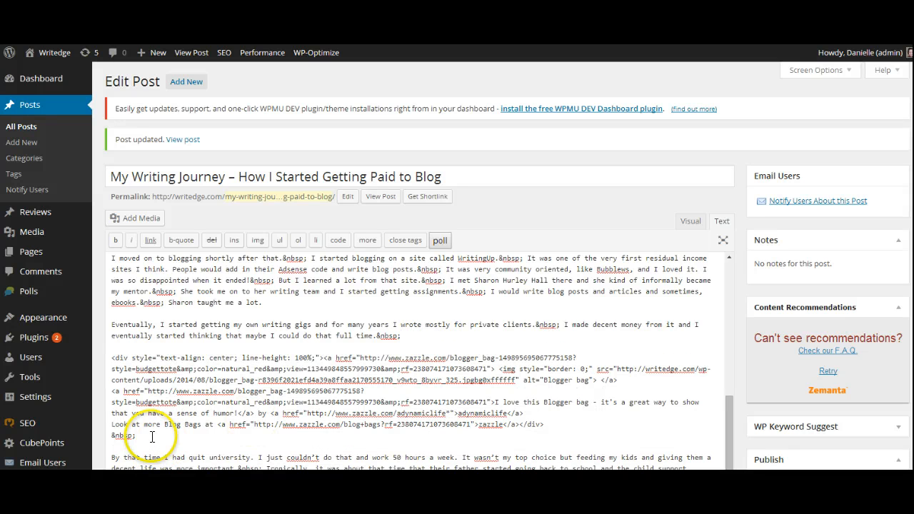
# - Highlight the whole Zazzle embed block in the source, and single out its line-height value of 100%
pyautogui.moveTo(545, 424); pyautogui.dragTo(110, 355)
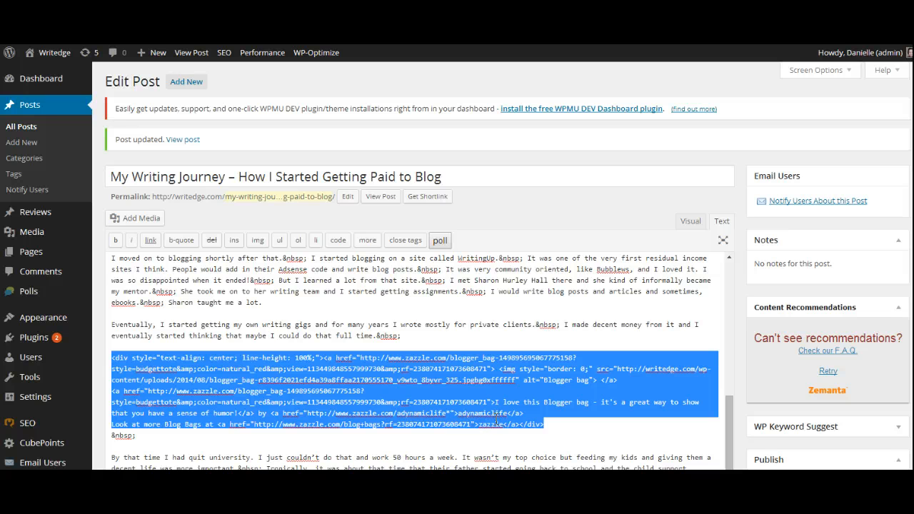
pyautogui.click(312, 355)
pyautogui.moveTo(313, 355); pyautogui.dragTo(295, 356)
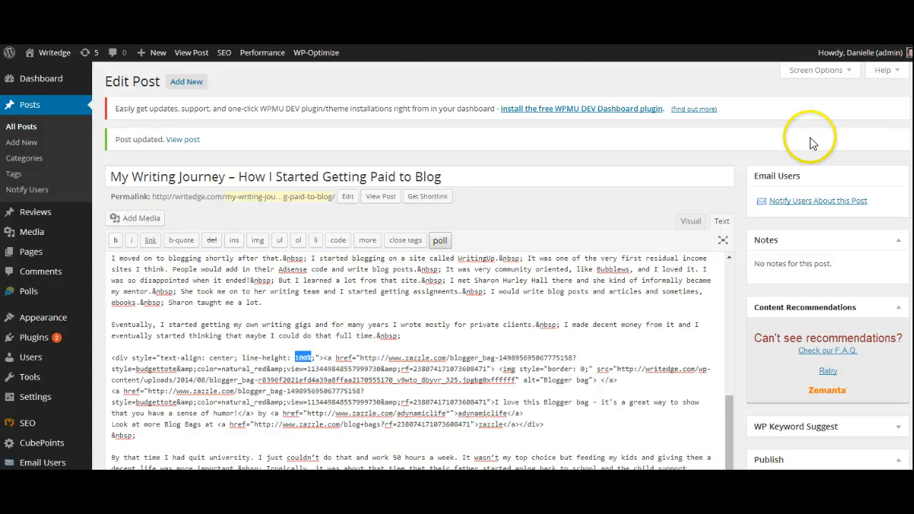
# - Compare the caption lines under the bag in the published article with the matching embed code in the post editor
pyautogui.click(564, 35)
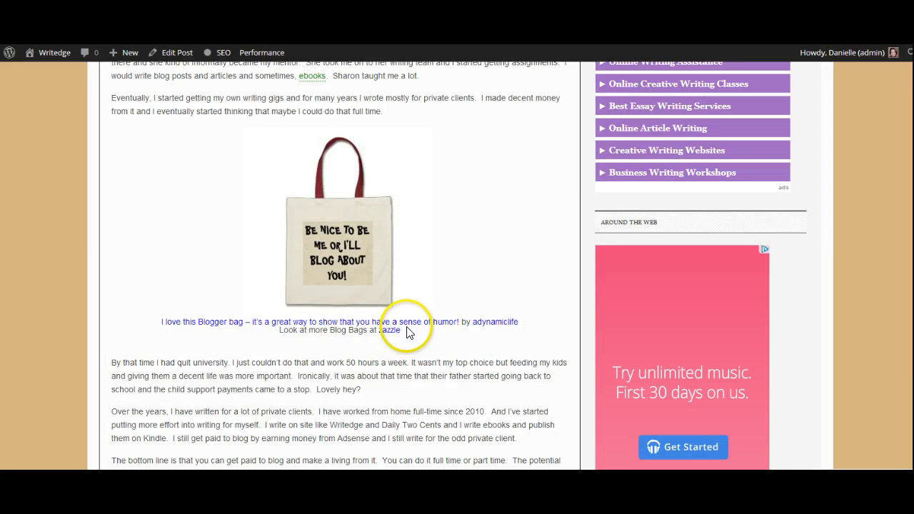
pyautogui.moveTo(408, 331); pyautogui.dragTo(155, 322)
pyautogui.click(432, 411)
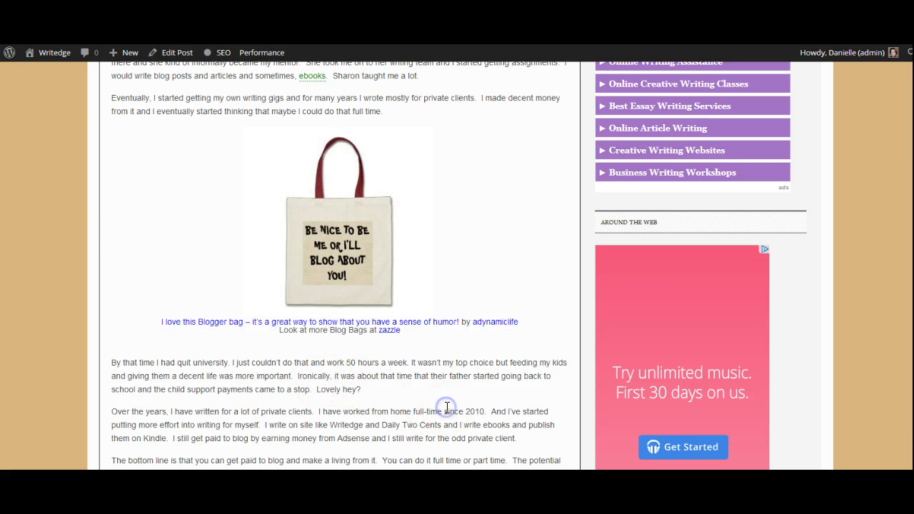
pyautogui.click(431, 47)
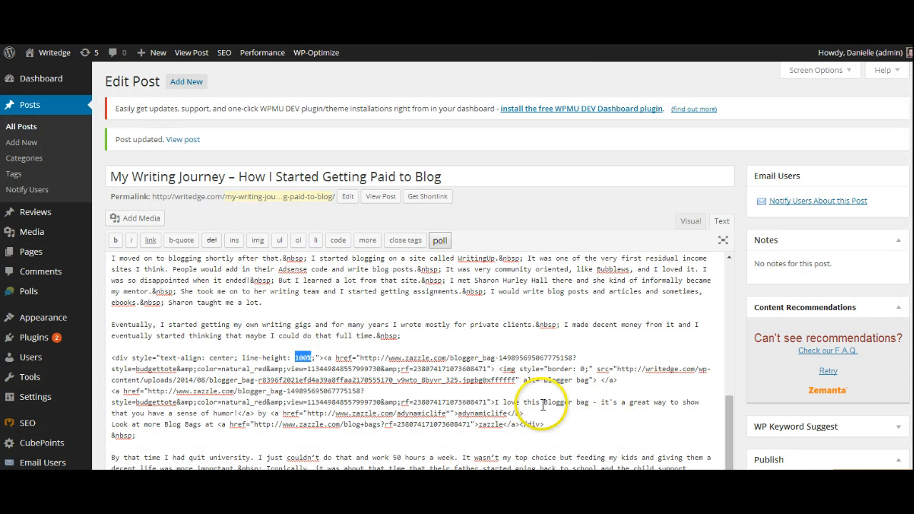
pyautogui.click(500, 46)
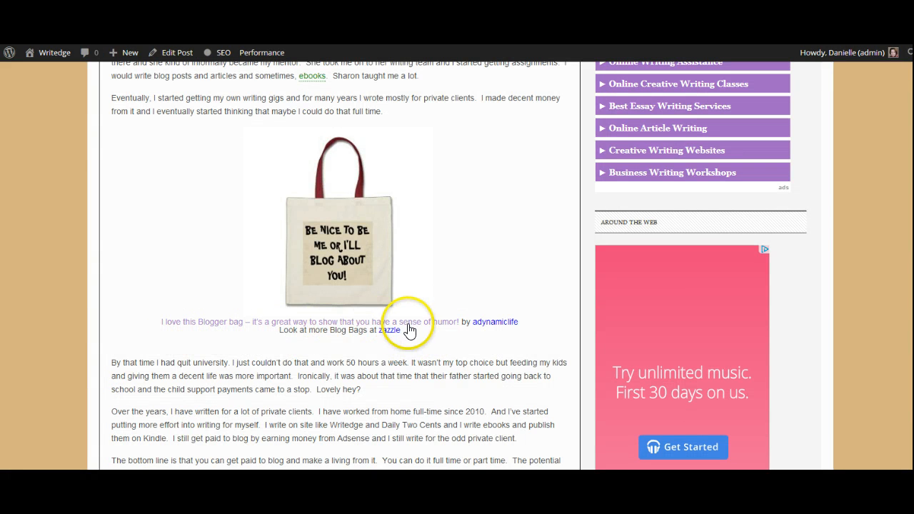
pyautogui.hotkey('ctrl', 'shift', 'Tab')
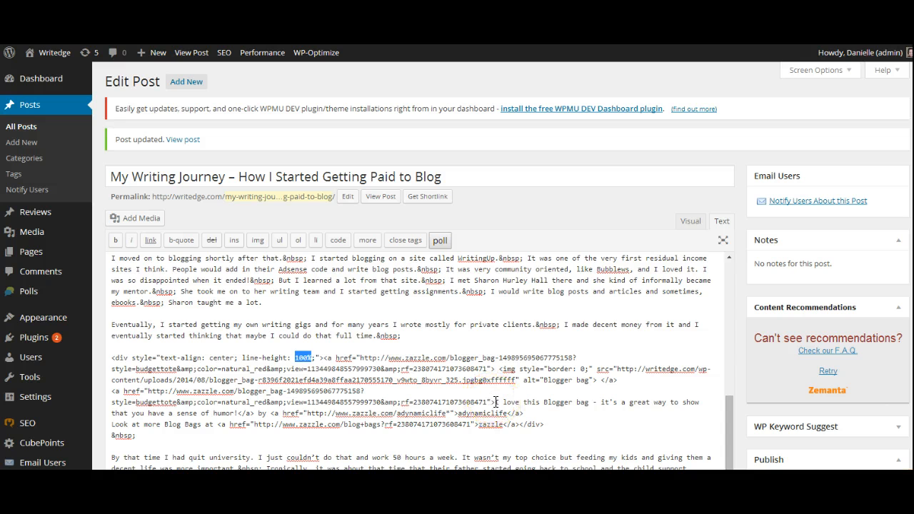
# - Highlight the link text "I love this Blogger bag - it's a great way to show that you have a sense of humor!" in the source
pyautogui.moveTo(495, 402); pyautogui.dragTo(266, 418)
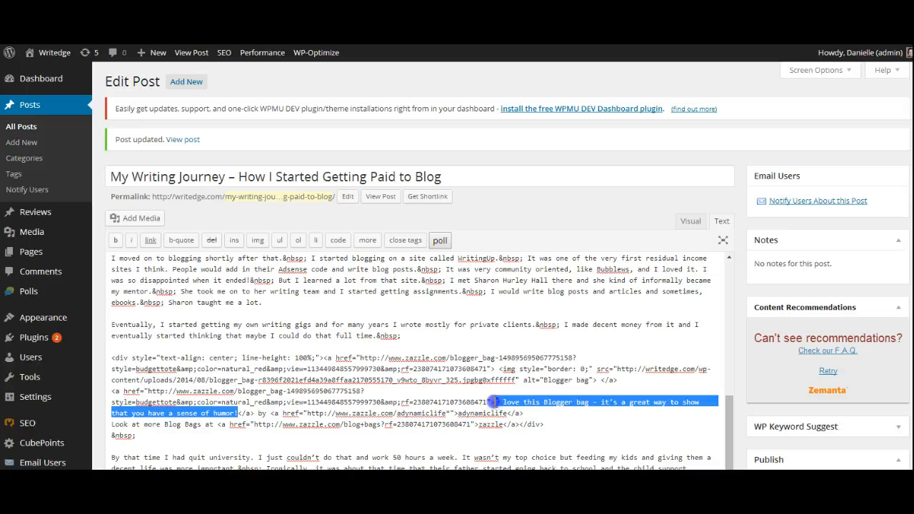
pyautogui.moveTo(492, 402); pyautogui.dragTo(327, 403)
pyautogui.moveTo(256, 414); pyautogui.dragTo(238, 414)
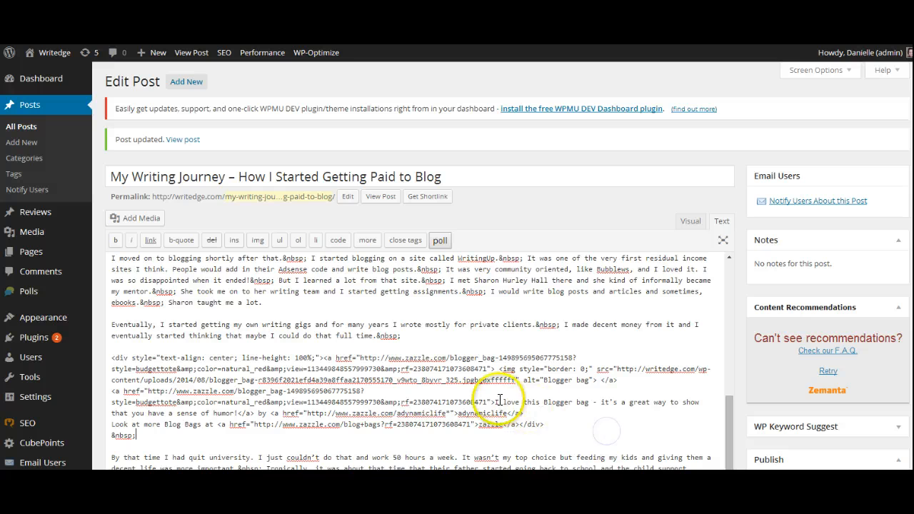
pyautogui.moveTo(494, 402); pyautogui.dragTo(506, 413)
pyautogui.moveTo(338, 413); pyautogui.dragTo(237, 413)
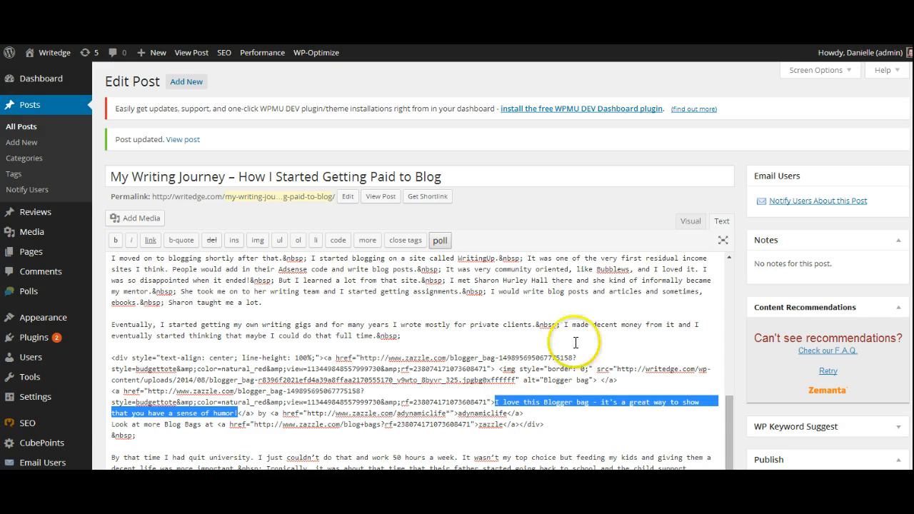
pyautogui.click(588, 422)
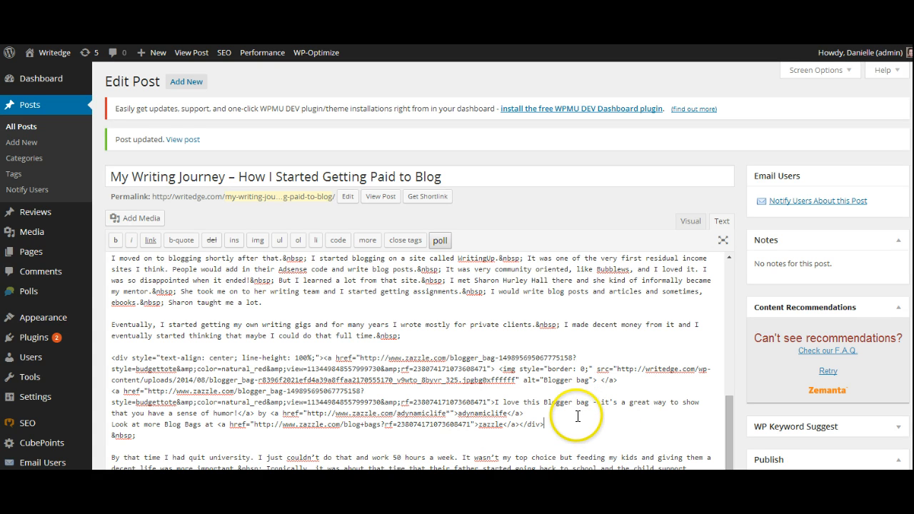
# - Review the end of the post and its Publish, Format, Categories and SEO settings
pyautogui.scroll(-1, 738, 372)
pyautogui.scroll(-5, 738, 373)
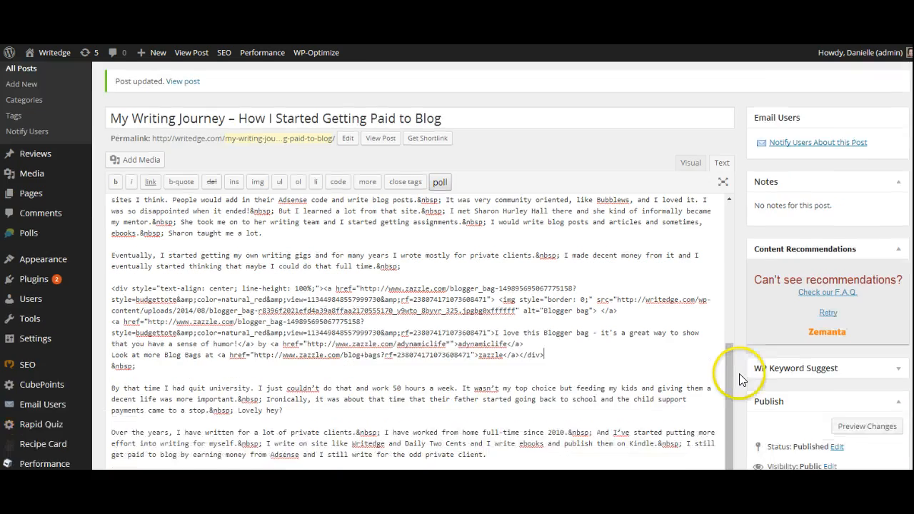
pyautogui.scroll(-1, 740, 379)
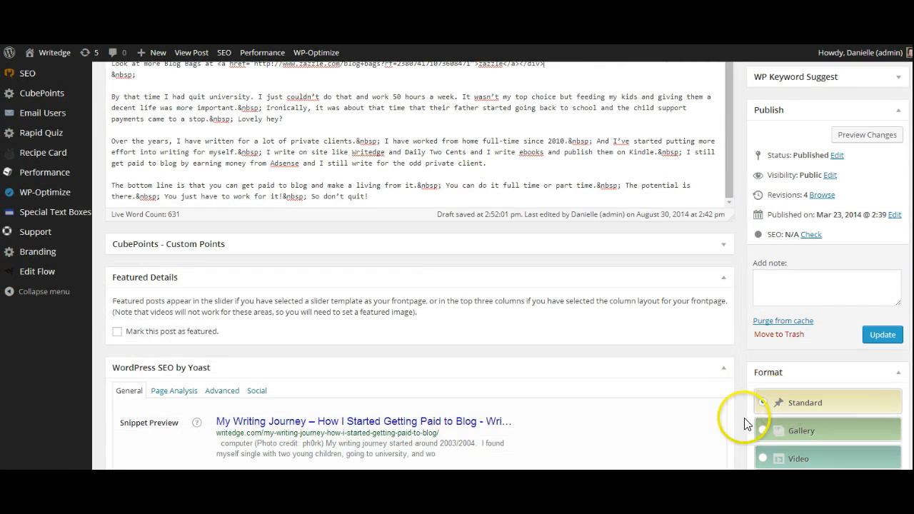
pyautogui.scroll(-3, 743, 415)
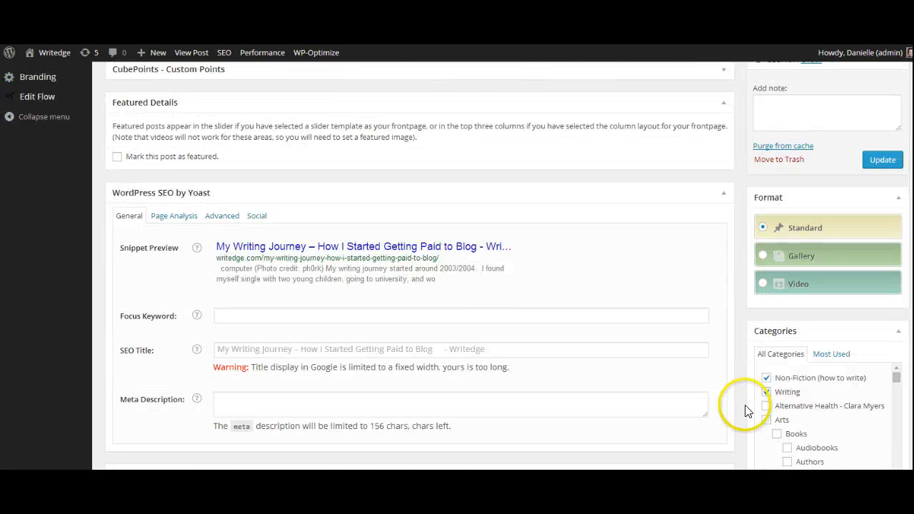
pyautogui.scroll(2, 745, 412)
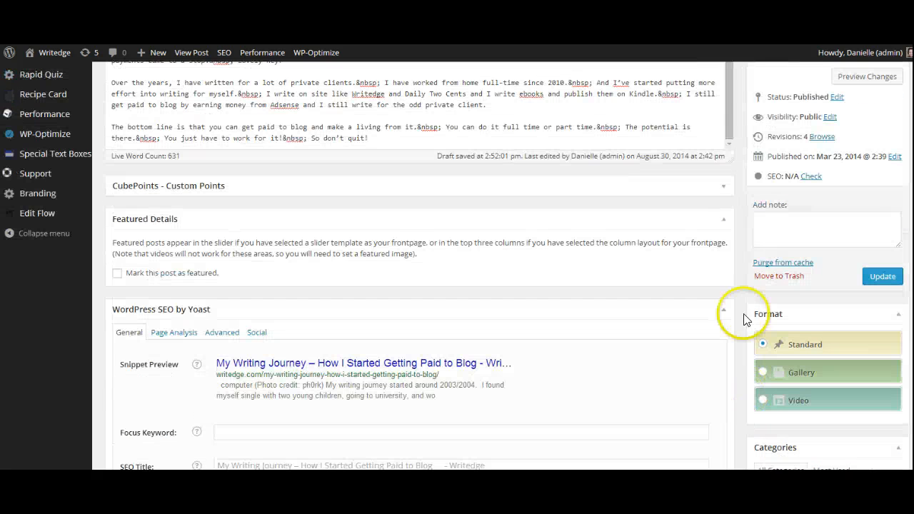
pyautogui.scroll(2, 859, 265)
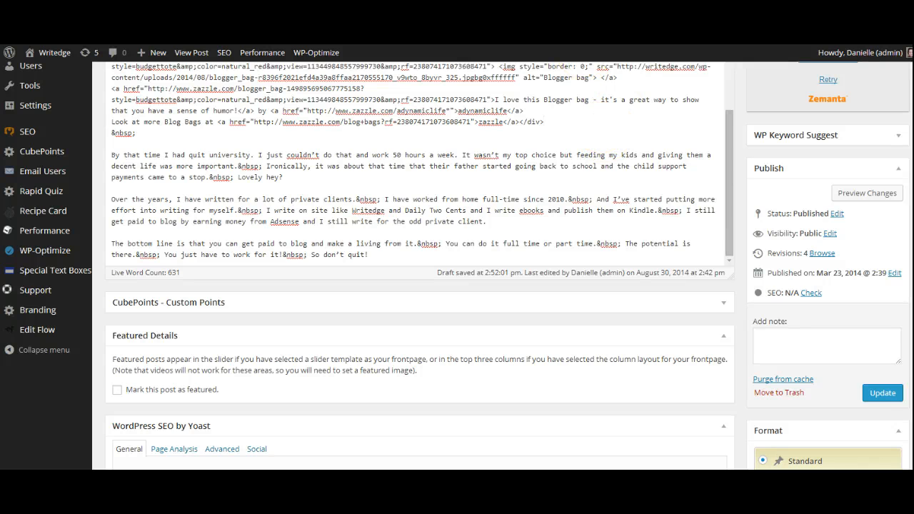
# - Switch to the Zazzle product page, close its sharing dialog, and open the Blogger mug from the store's For Bloggers category
pyautogui.hotkey('ctrl', 'Tab')
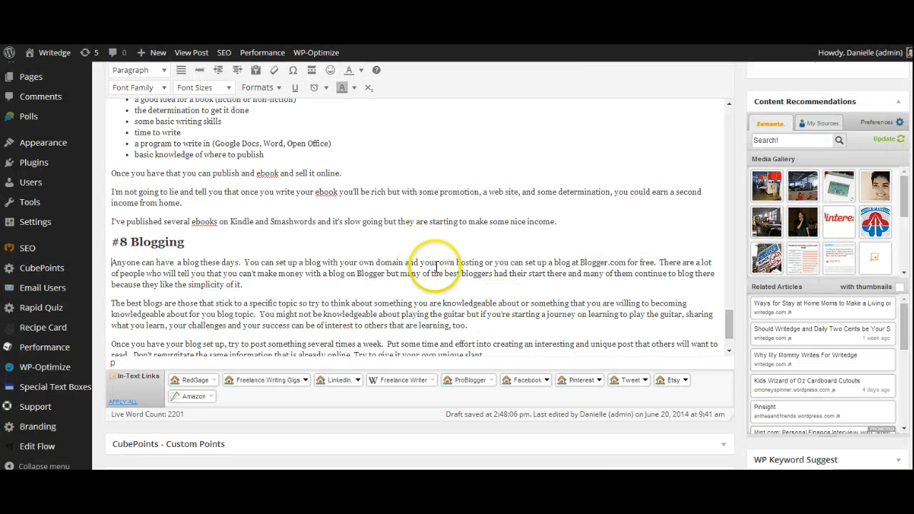
pyautogui.scroll(-1, 436, 259)
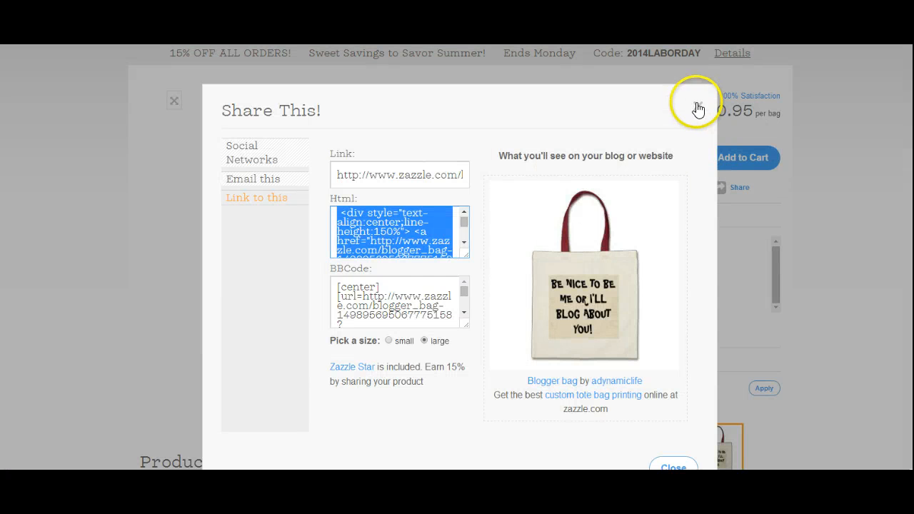
pyautogui.click(696, 102)
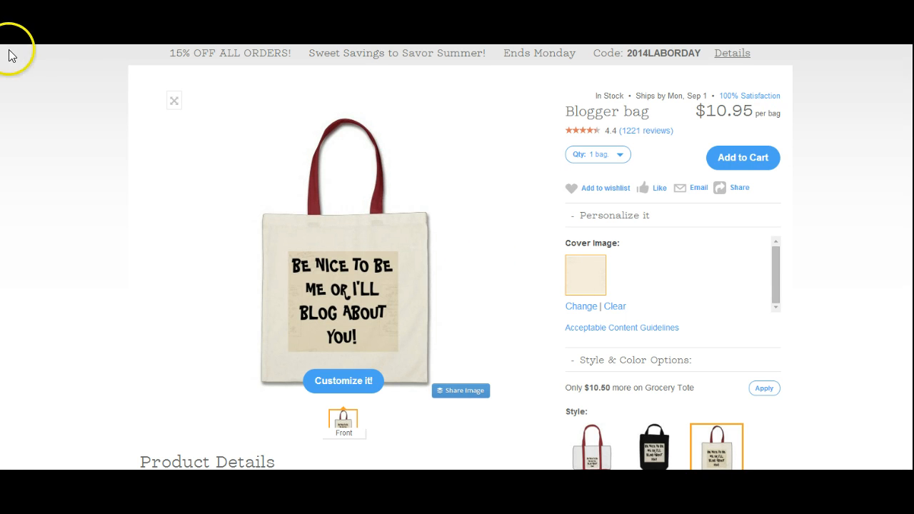
pyautogui.click(85, 247)
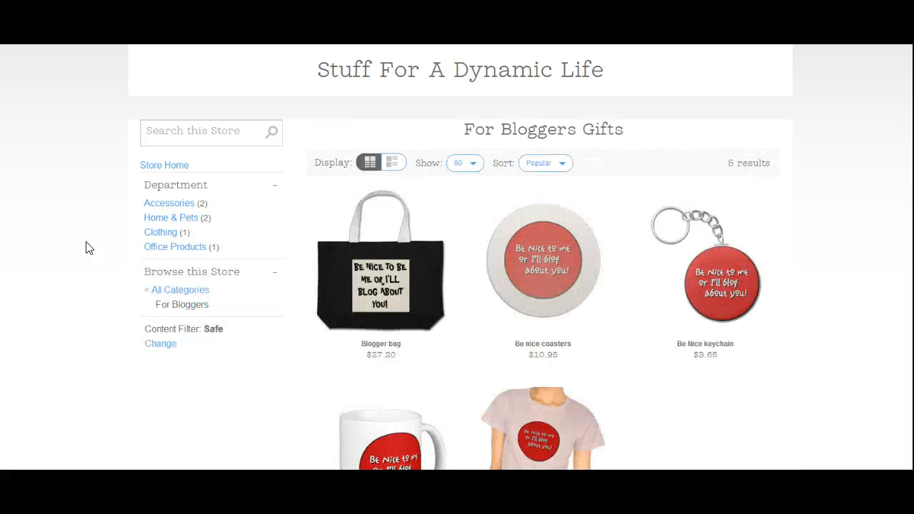
pyautogui.scroll(-3, 655, 348)
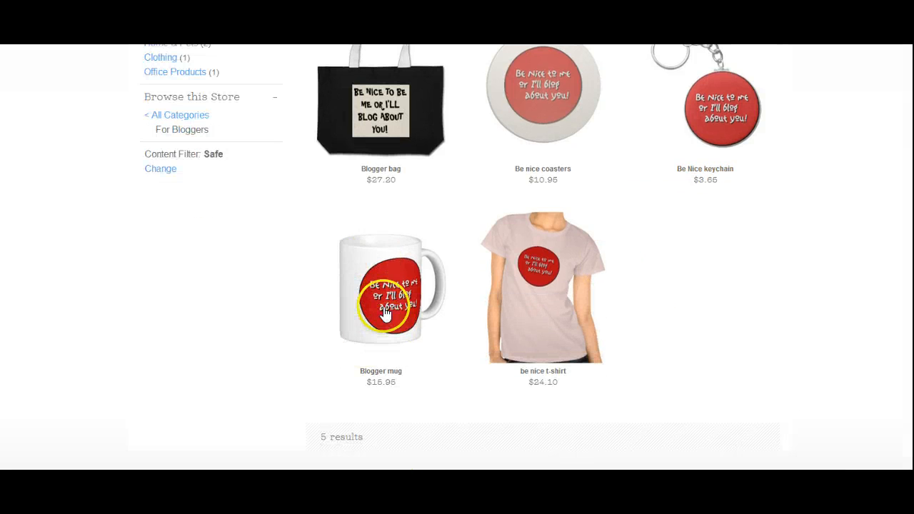
pyautogui.click(384, 310)
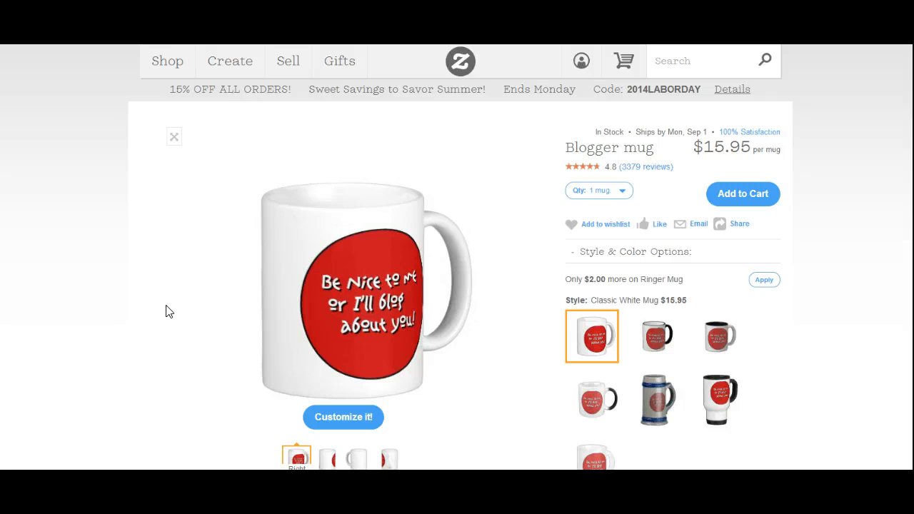
pyautogui.moveTo(293, 272)
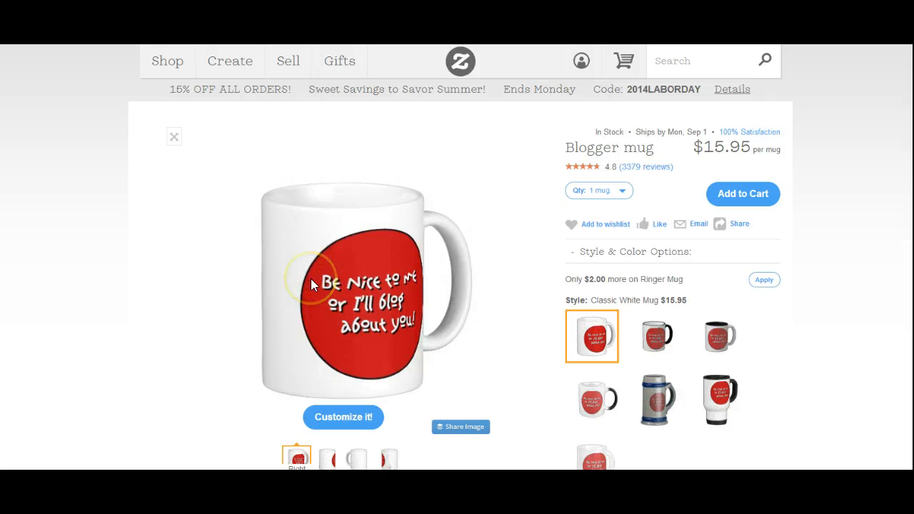
pyautogui.rightClick(311, 284)
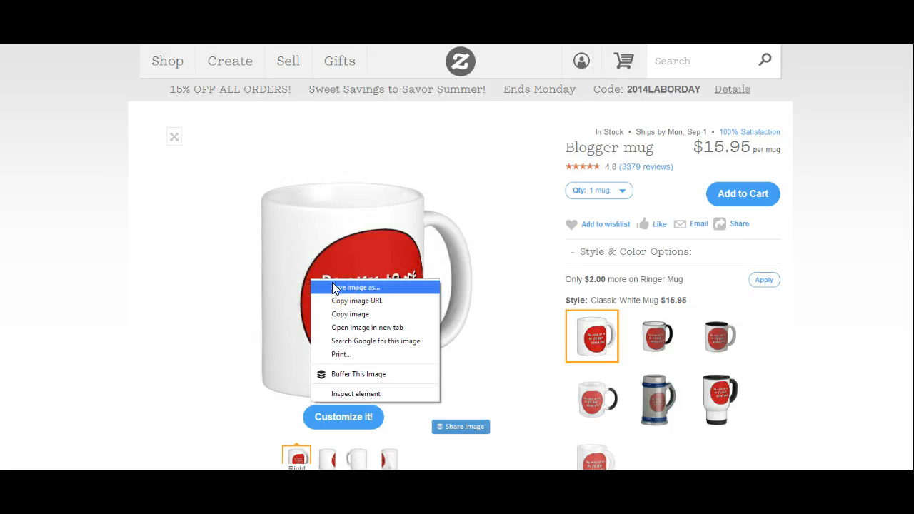
pyautogui.click(193, 295)
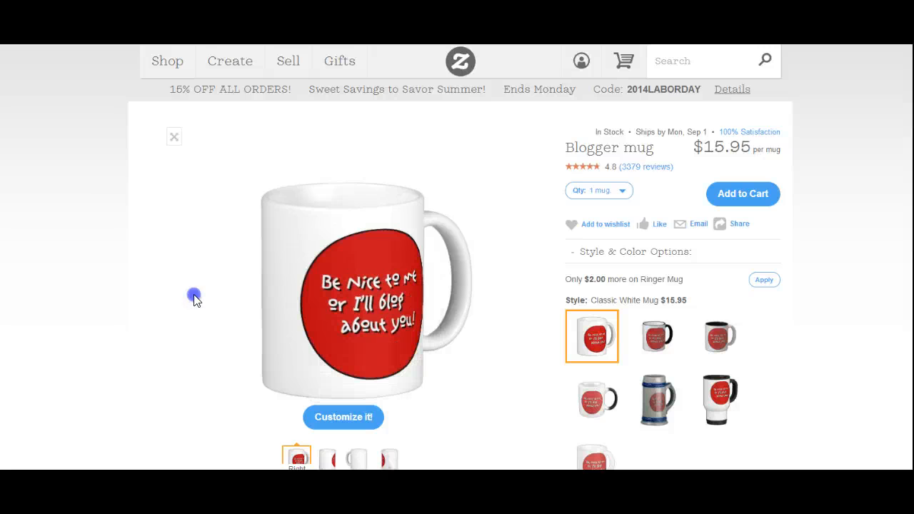
pyautogui.click(178, 341)
# - Switch to the Snipping Tool, capture a new snip of the whole mug picture, and minimise the tool
pyautogui.moveTo(215, 507)
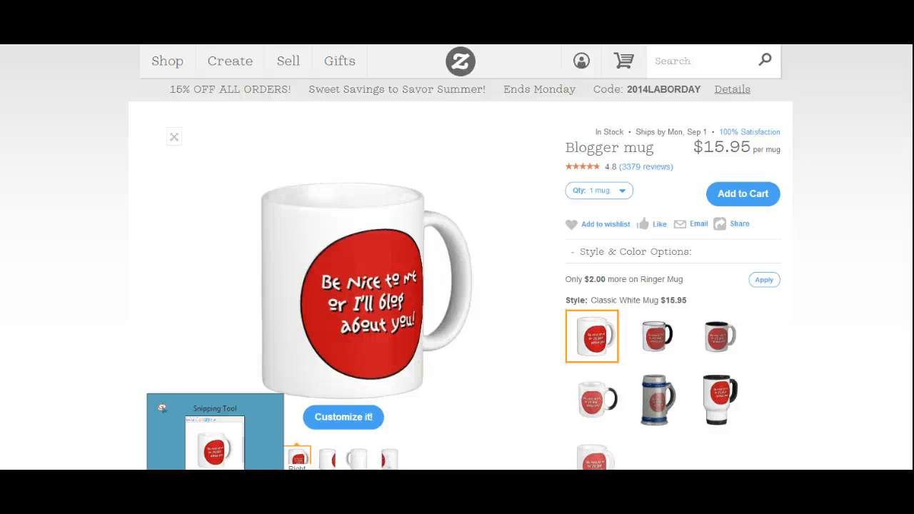
pyautogui.click(215, 466)
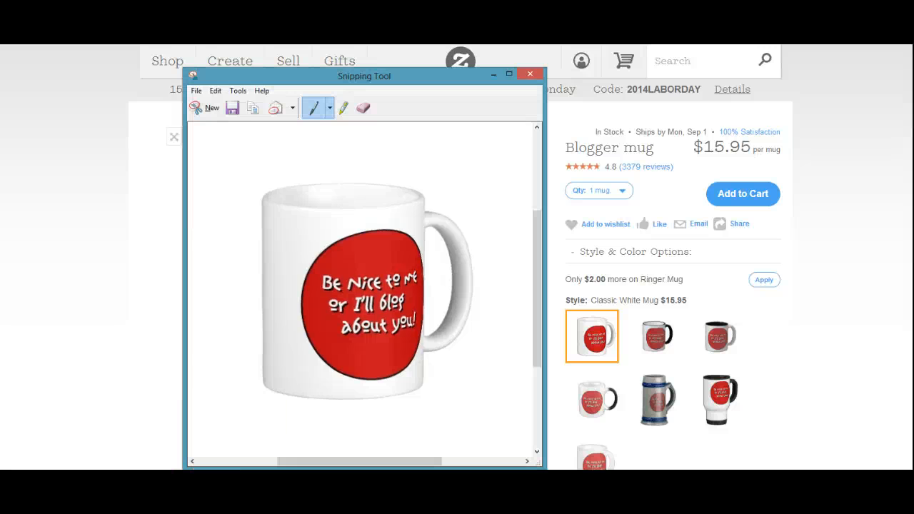
pyautogui.click(204, 108)
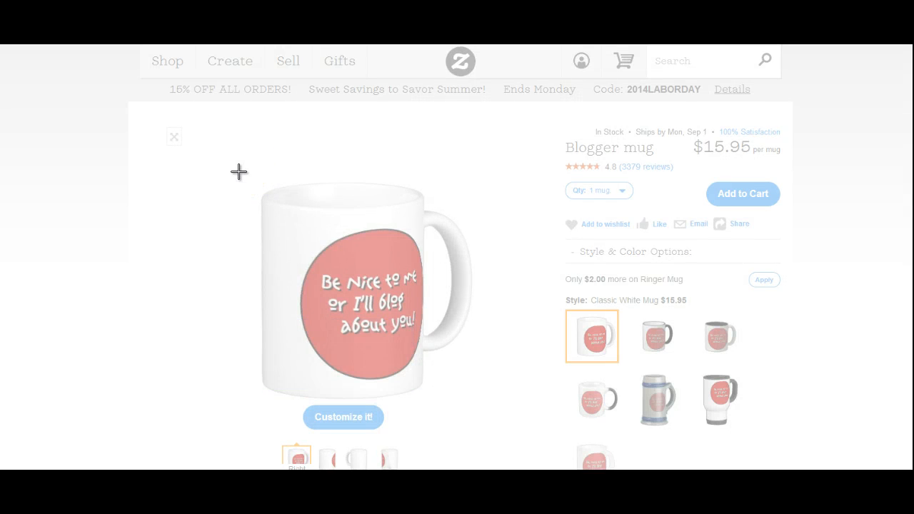
pyautogui.moveTo(239, 171); pyautogui.dragTo(482, 405)
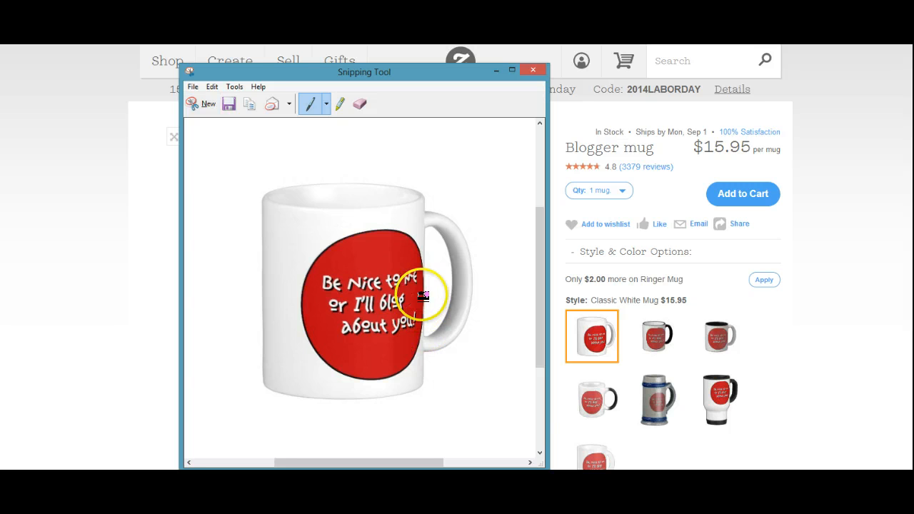
pyautogui.click(495, 71)
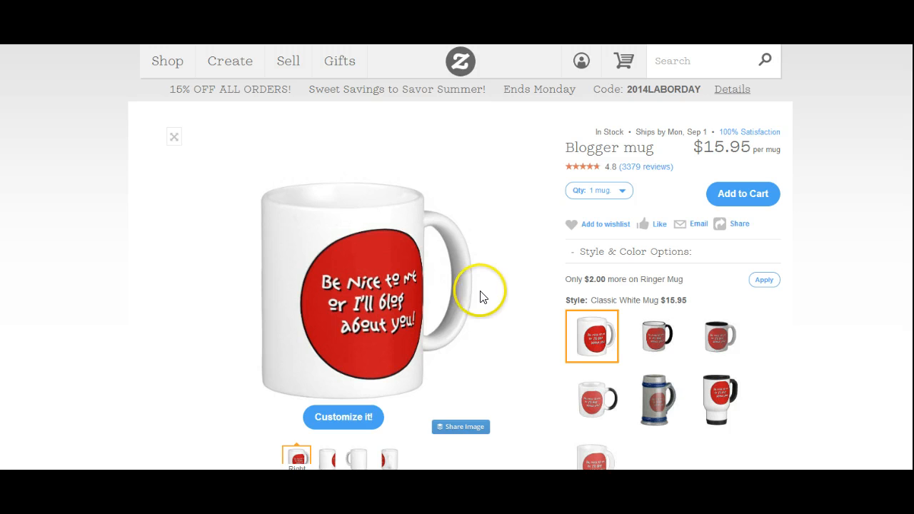
# - Open the Blogger mug's link-sharing options and select its product link
pyautogui.click(740, 225)
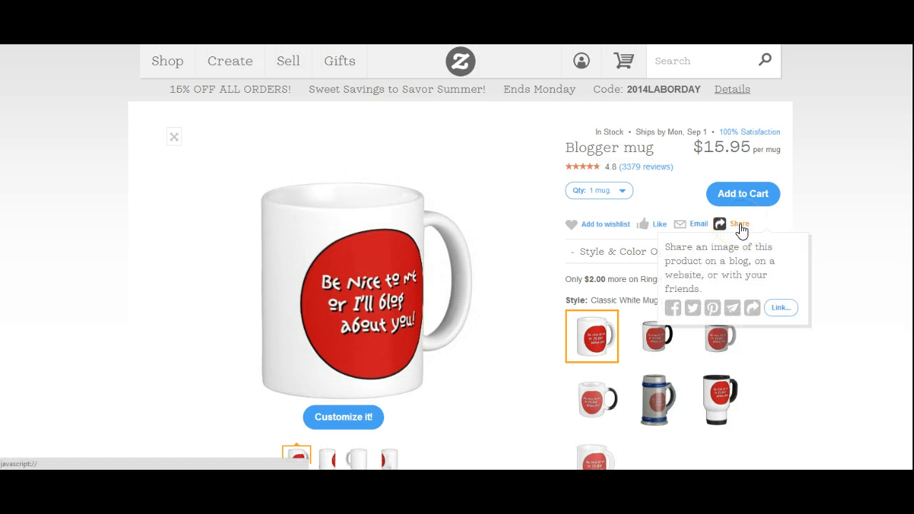
pyautogui.click(740, 227)
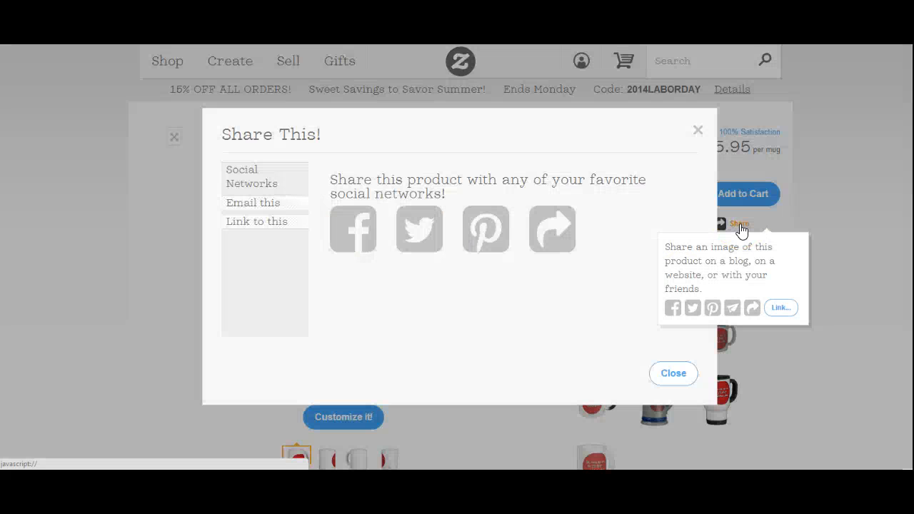
pyautogui.click(275, 223)
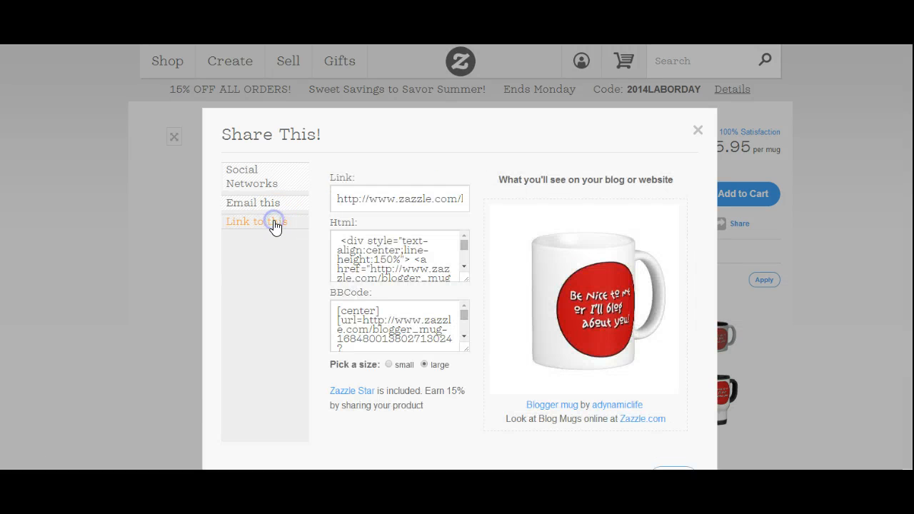
pyautogui.click(371, 200)
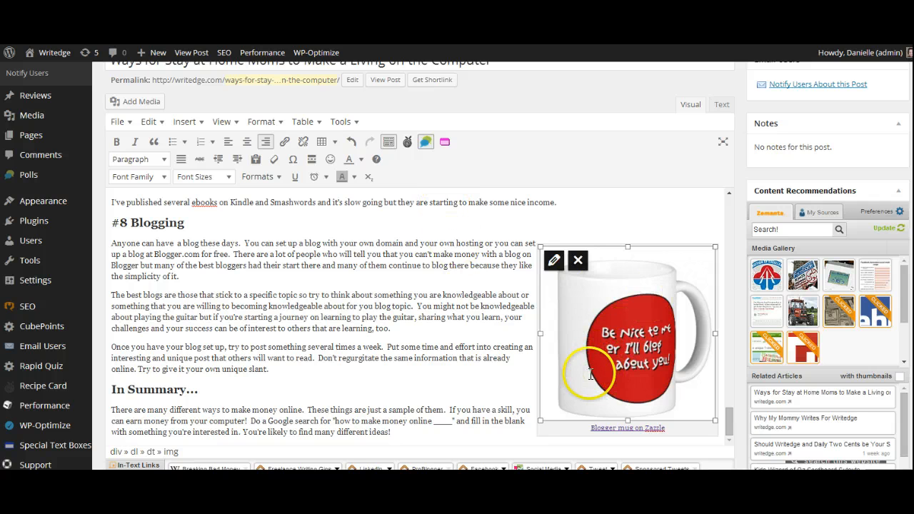
# - Remove the existing mug image from the post's #8 Blogging section and place the cursor before the section's first paragraph
pyautogui.click(578, 261)
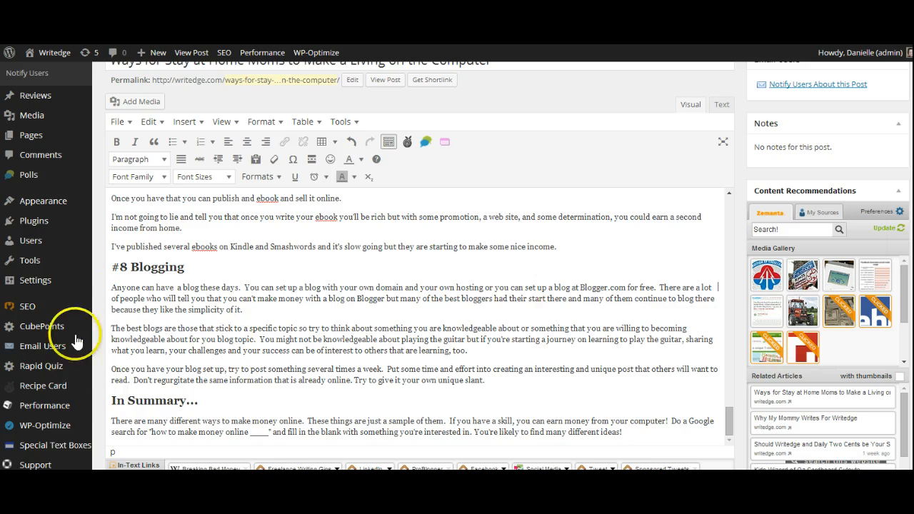
pyautogui.click(112, 287)
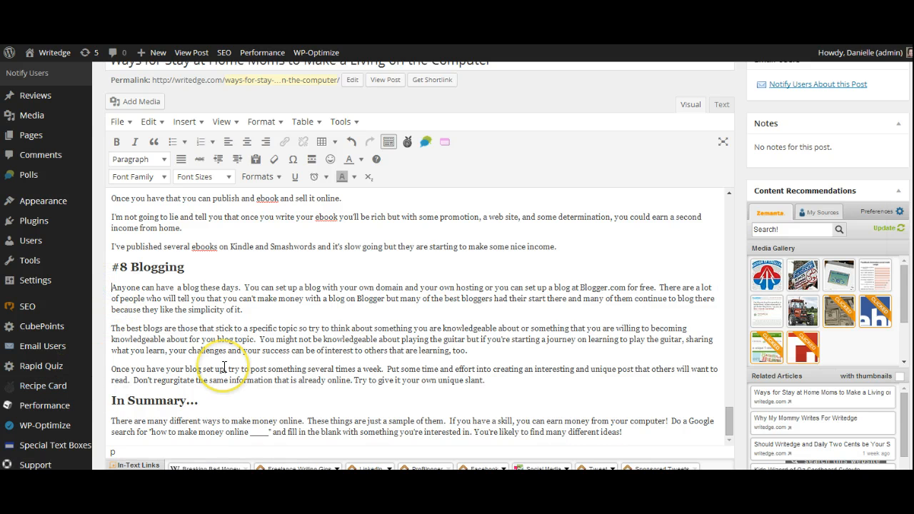
# - Upload the file blogger mug.PNG from the computer as new media for the post
pyautogui.click(126, 102)
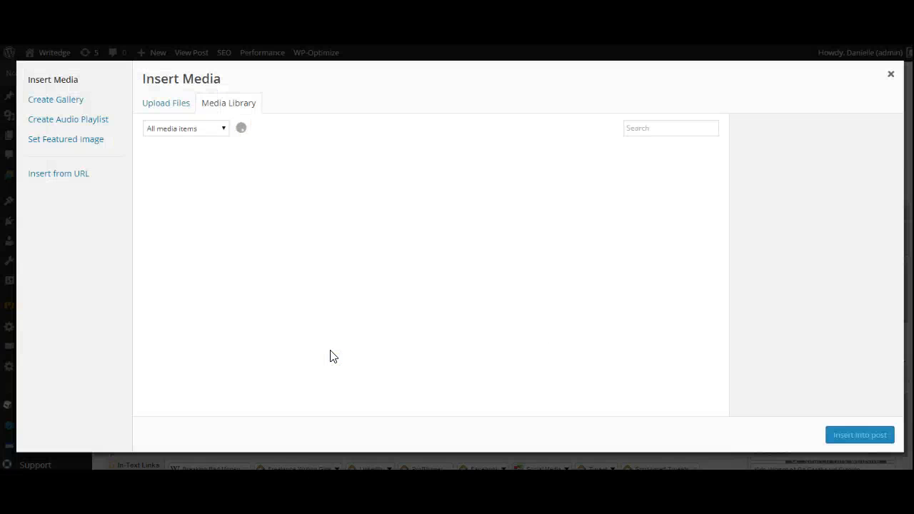
pyautogui.click(149, 107)
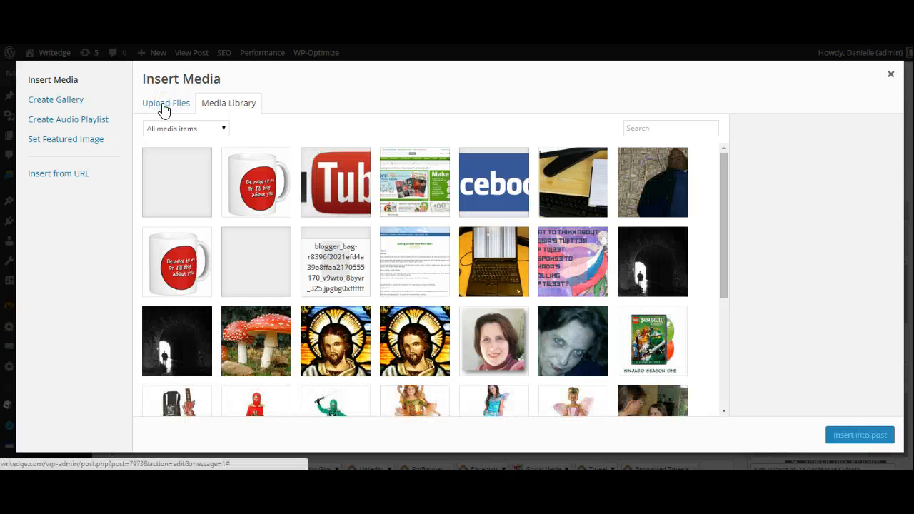
pyautogui.click(163, 107)
pyautogui.click(478, 280)
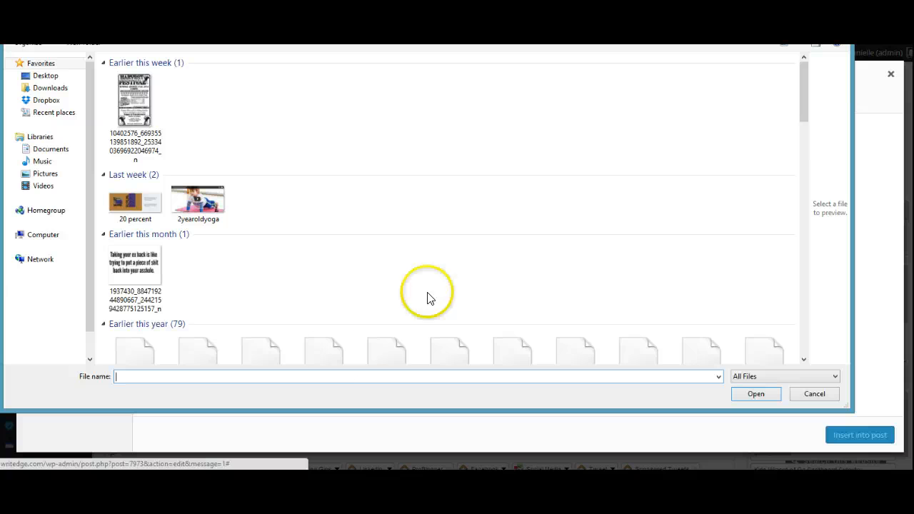
pyautogui.scroll(-2, 35, 93)
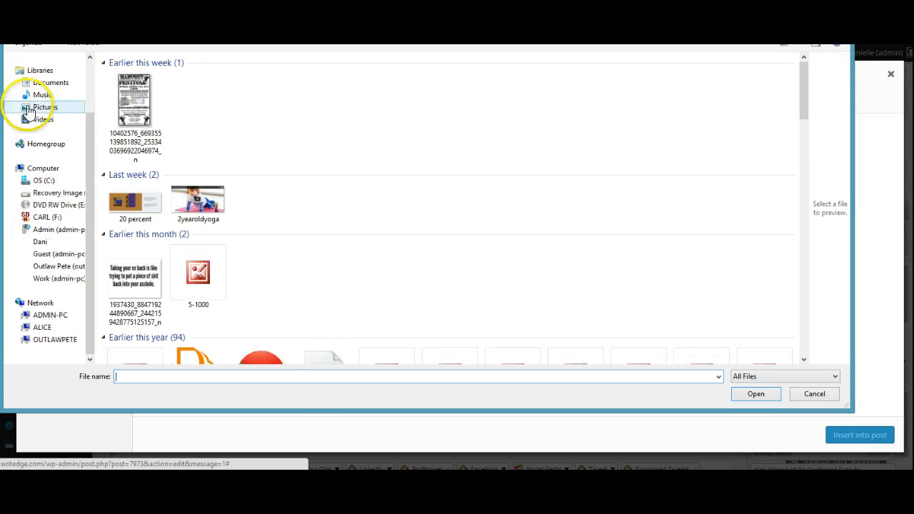
pyautogui.click(149, 376)
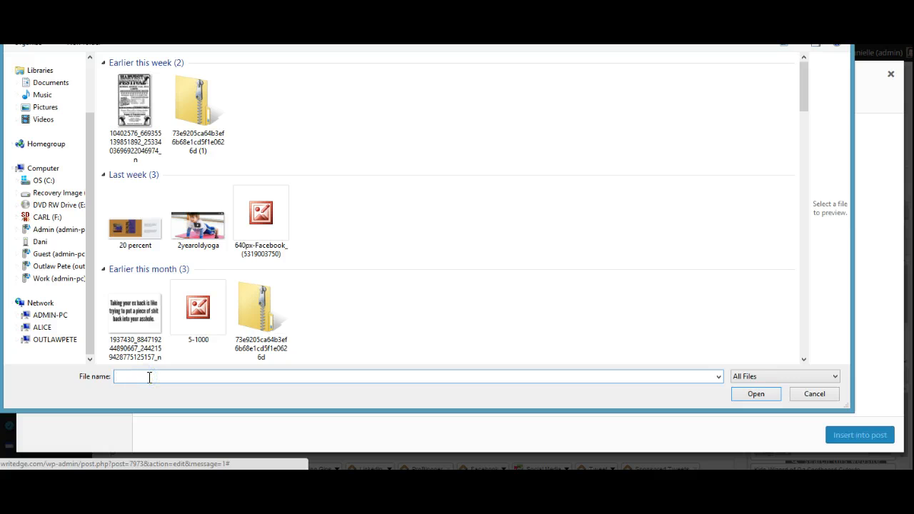
pyautogui.write('blogger')
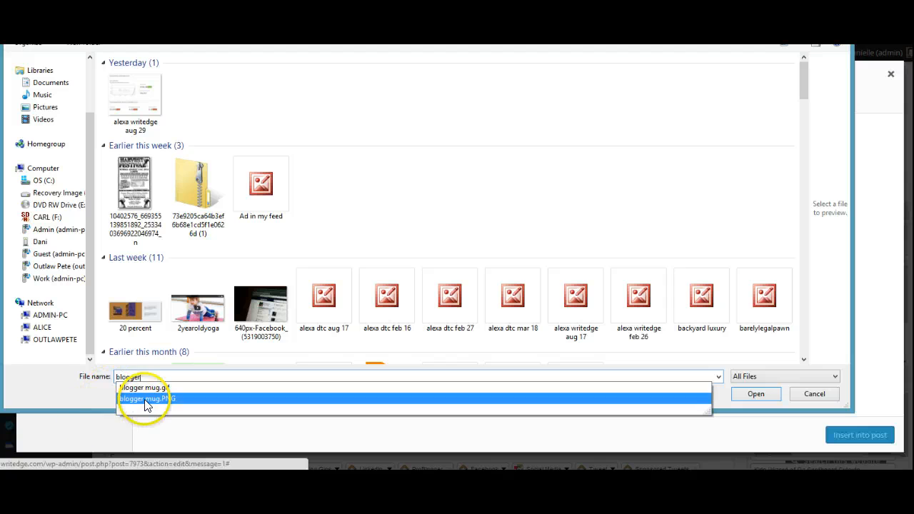
pyautogui.click(144, 398)
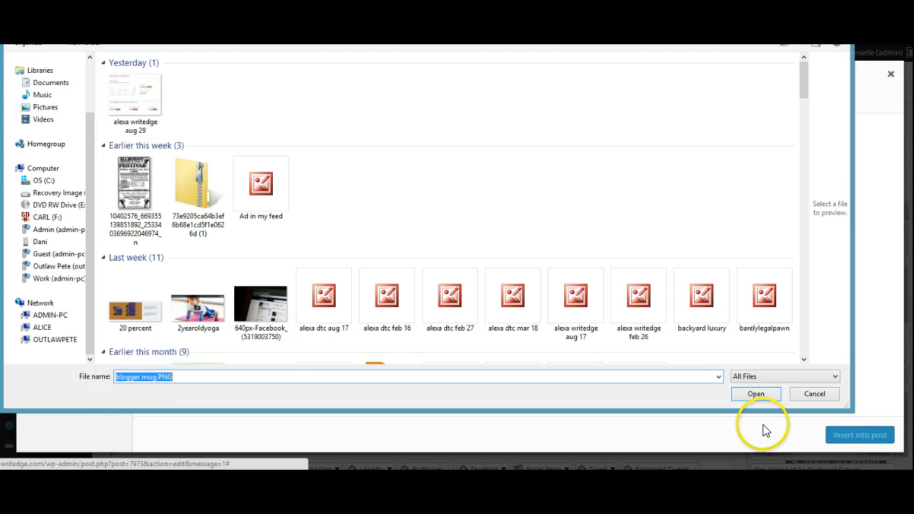
pyautogui.click(756, 394)
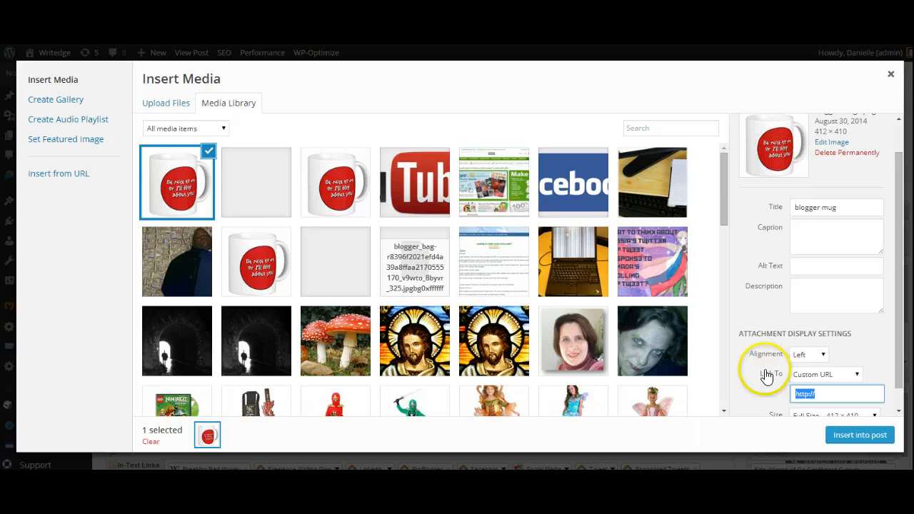
# - Insert the uploaded mug image into the post, left-aligned at full size, 412 × 410
pyautogui.scroll(-1, 764, 305)
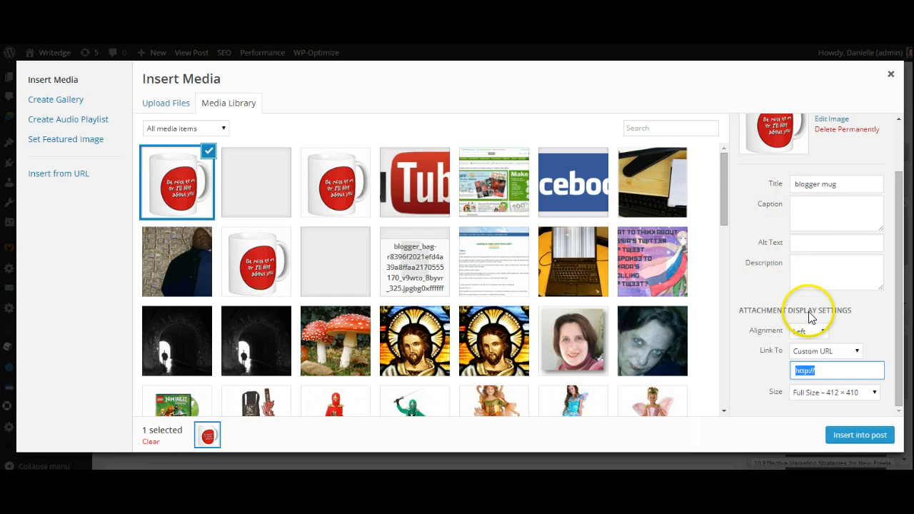
pyautogui.click(859, 443)
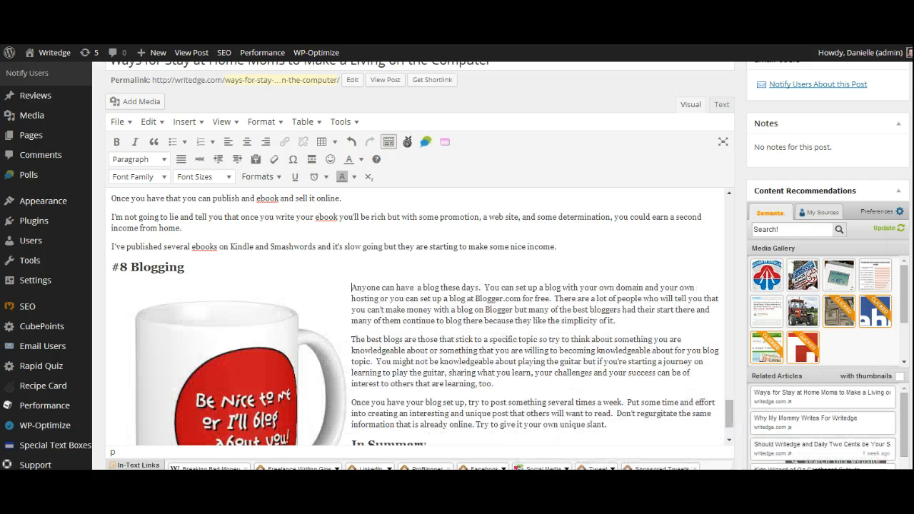
# - Edit the inserted mug image's details, aligning it right and setting its size to Medium – 300 × 298
pyautogui.scroll(-2, 421, 333)
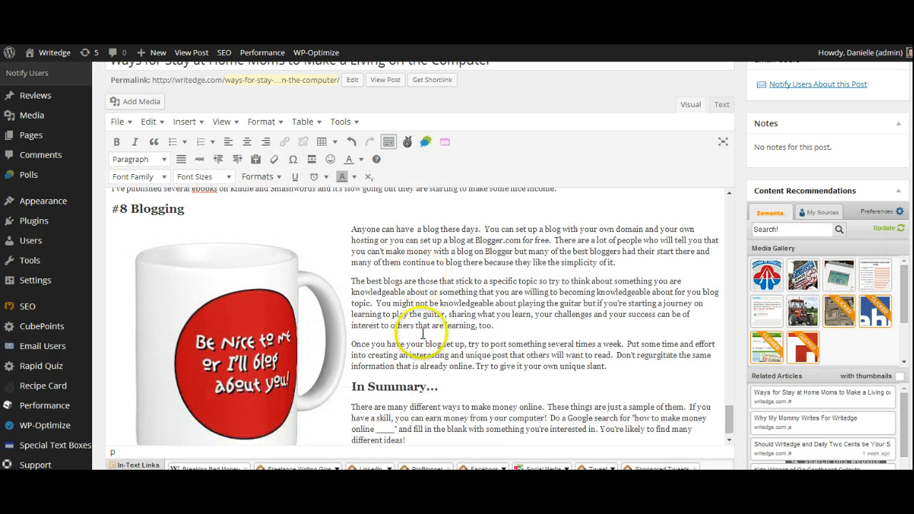
pyautogui.click(218, 325)
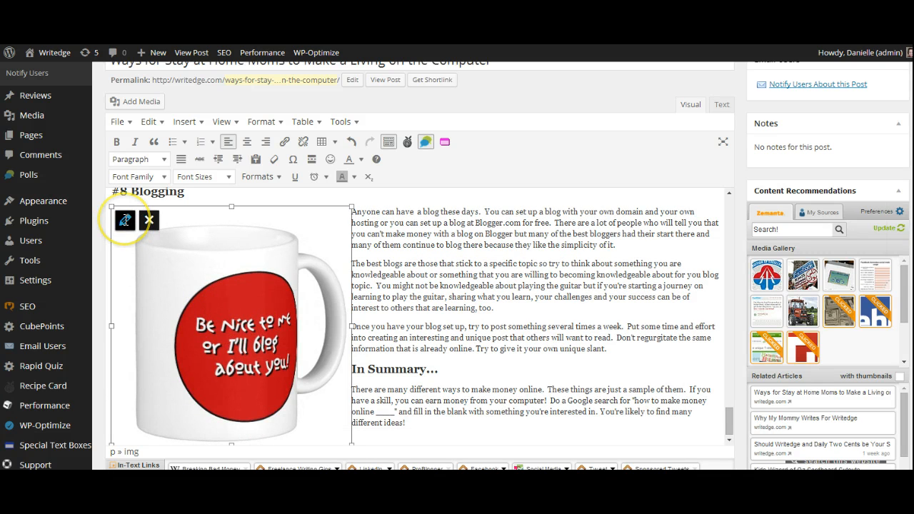
pyautogui.click(125, 223)
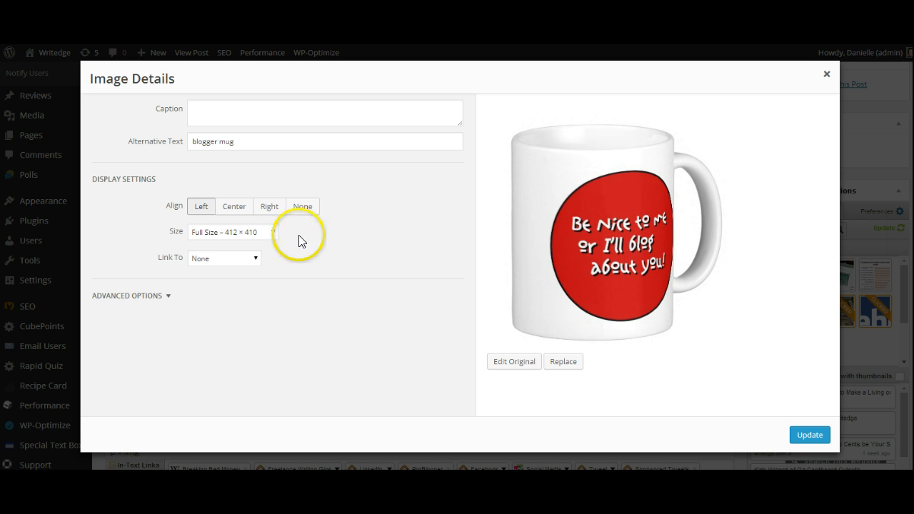
pyautogui.click(268, 211)
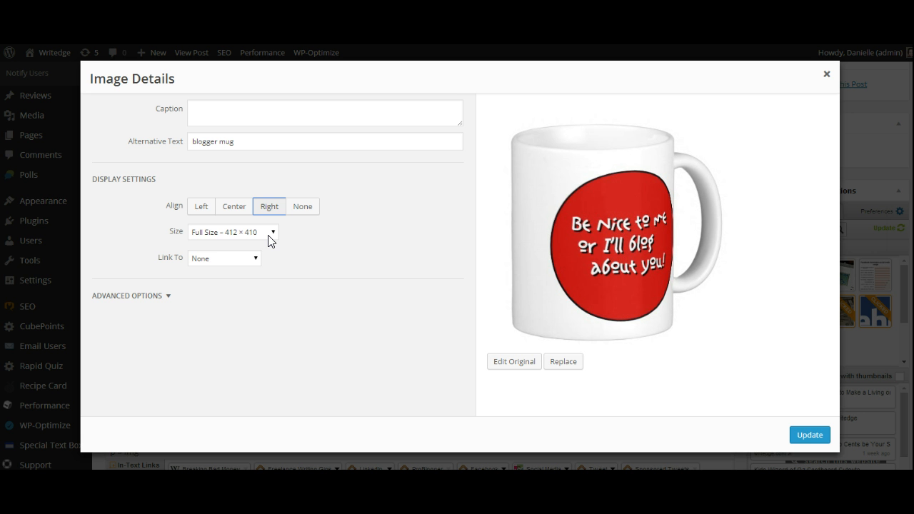
pyautogui.click(269, 236)
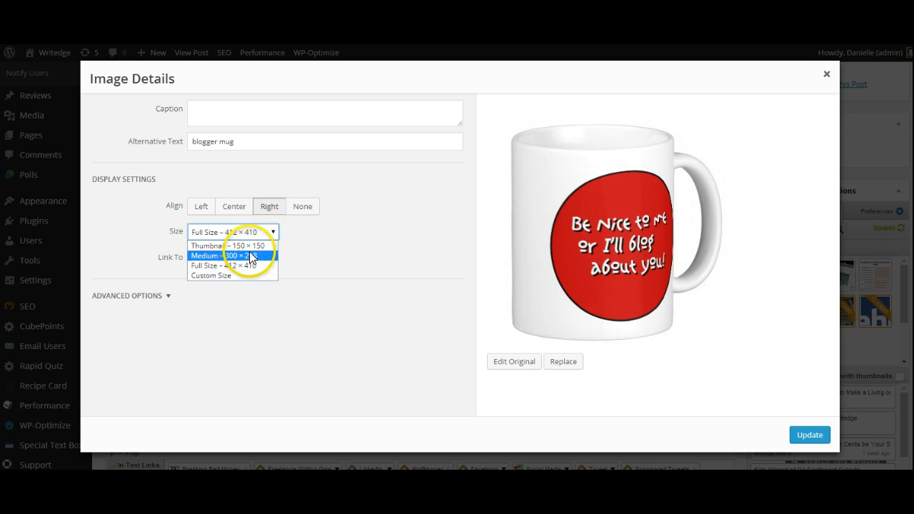
pyautogui.click(250, 257)
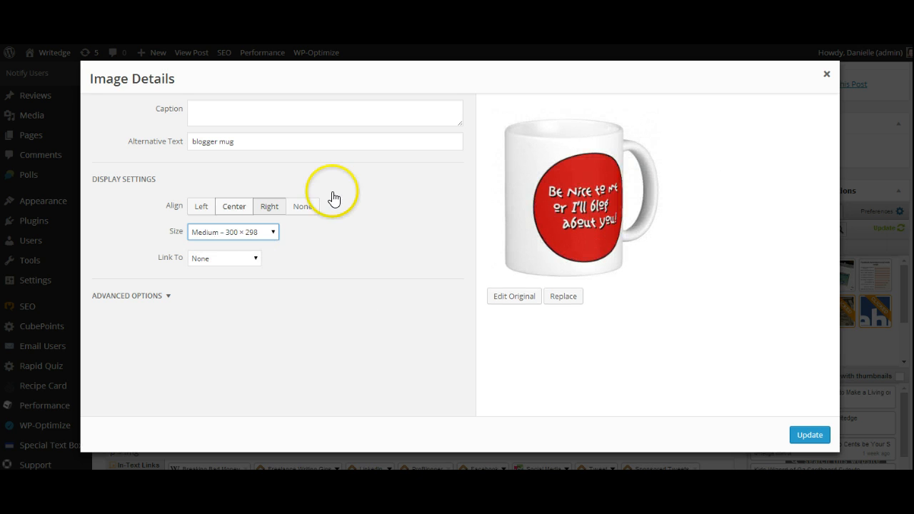
# - Begin the mug image's caption with an HTML anchor tag whose href is the copied Zazzle product link
pyautogui.click(296, 111)
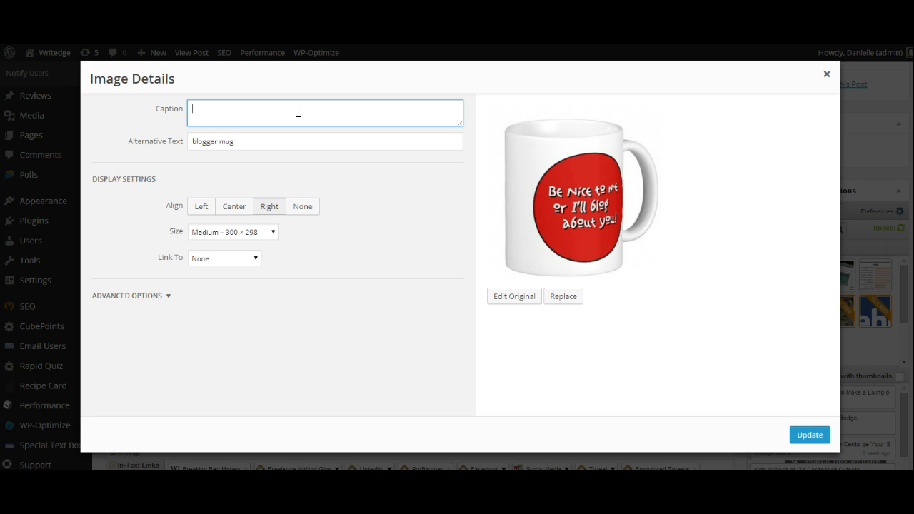
pyautogui.write('<a href="')
pyautogui.hotkey('ctrl', 'v')
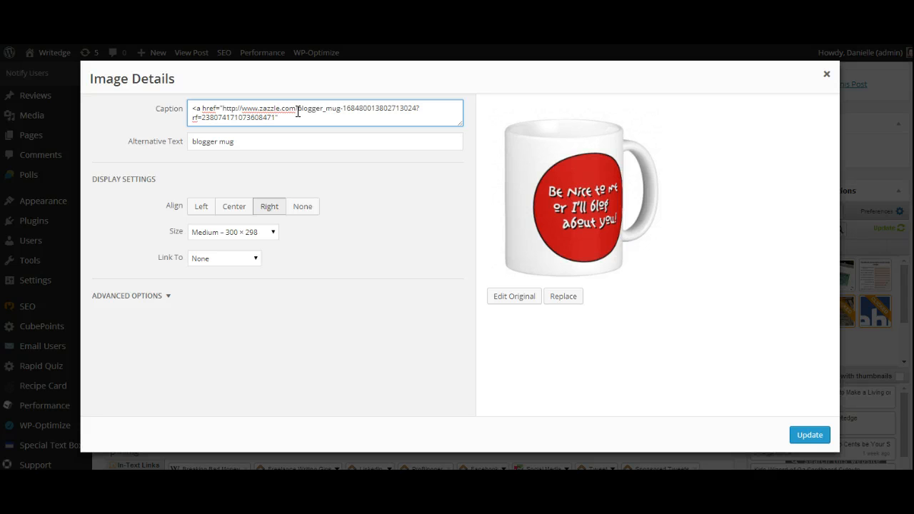
# - Complete the caption link with the text "You can buy this blogger mug on Zazzle" and a closing </a> tag, and apply the image changes
pyautogui.write('>')
pyautogui.write('You can buy this blogger mug on Zazzle<')
pyautogui.press('BackSpace')
pyautogui.write('<')
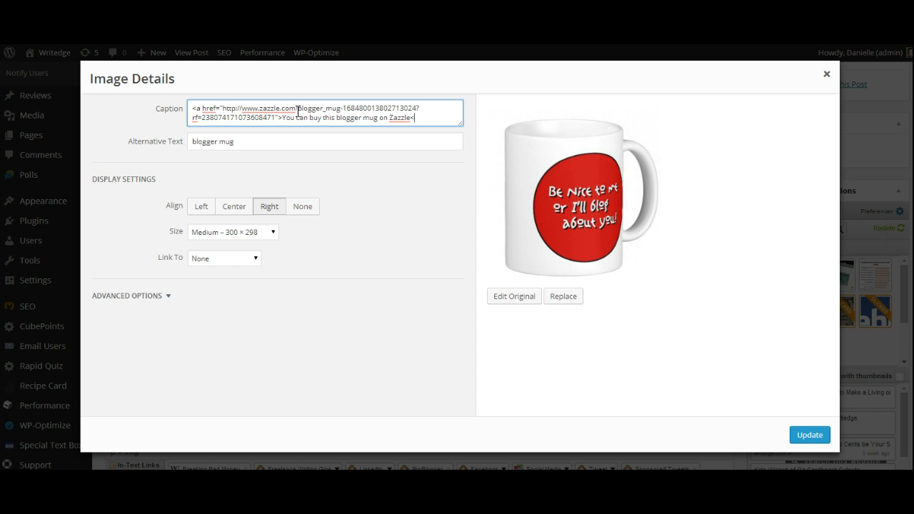
pyautogui.write('/a>')
pyautogui.click(810, 435)
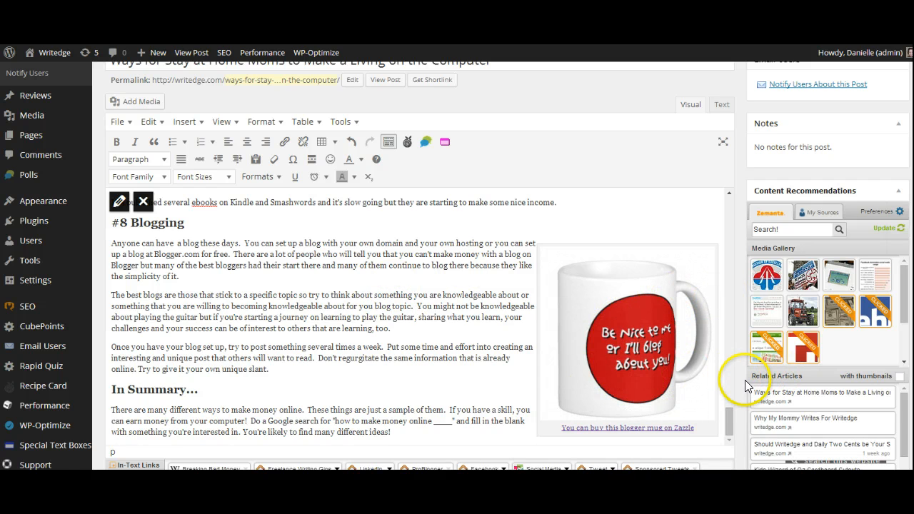
# - Update the published post with the captioned mug image
pyautogui.scroll(-1, 745, 380)
pyautogui.scroll(-4, 743, 380)
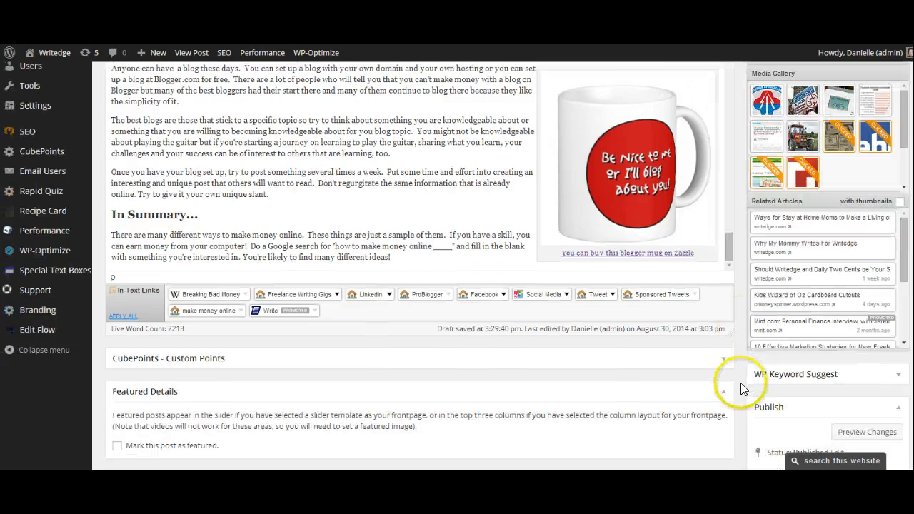
pyautogui.scroll(-2, 740, 397)
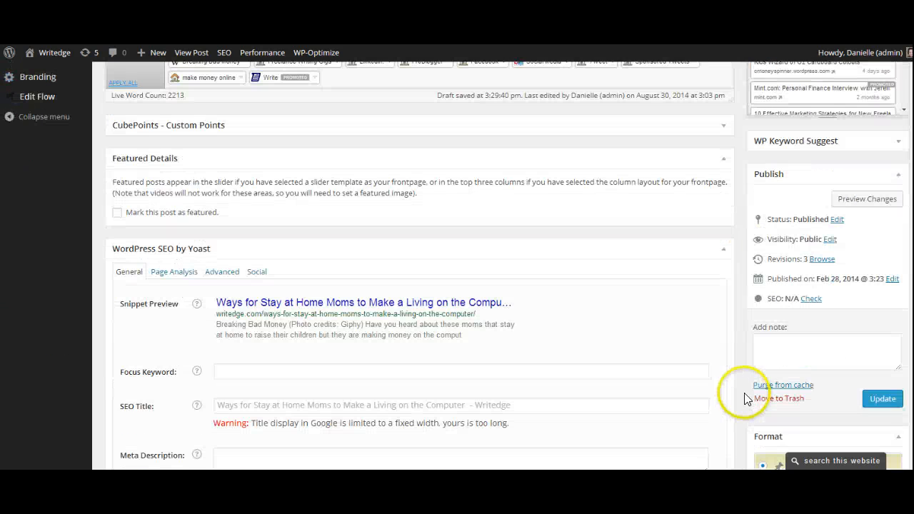
pyautogui.click(882, 399)
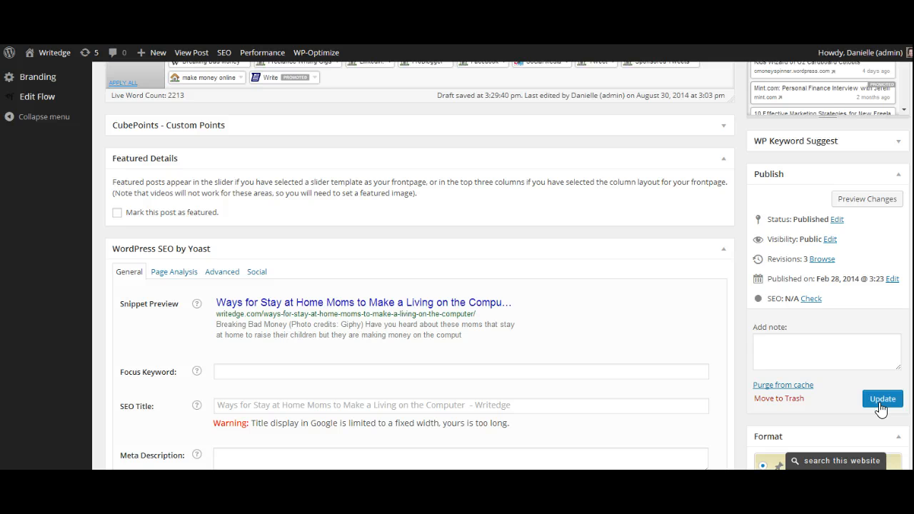
pyautogui.click(881, 403)
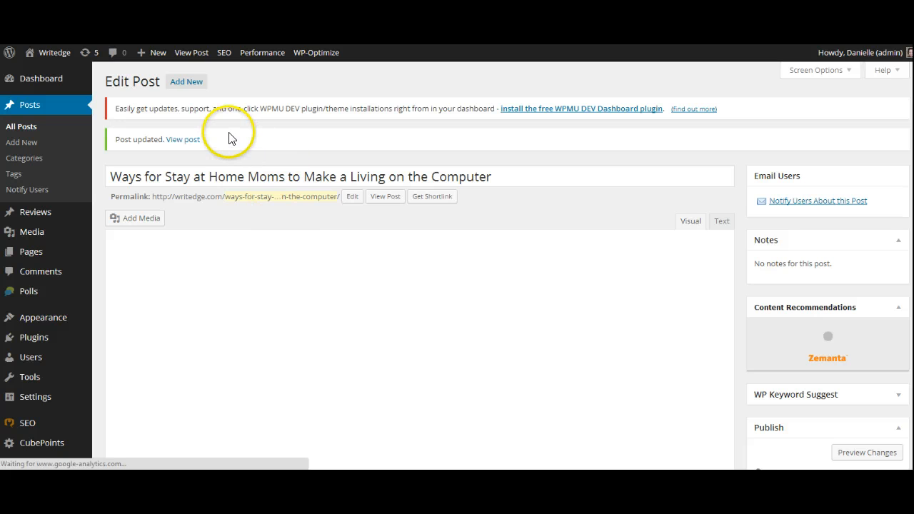
# - Open the updated post's live page in a new browser tab and switch to it
pyautogui.click(184, 140)
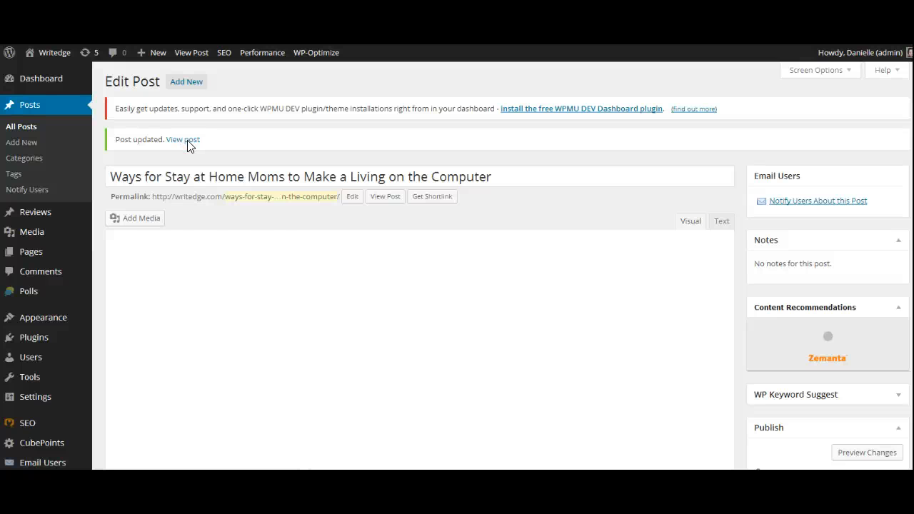
pyautogui.click(188, 142)
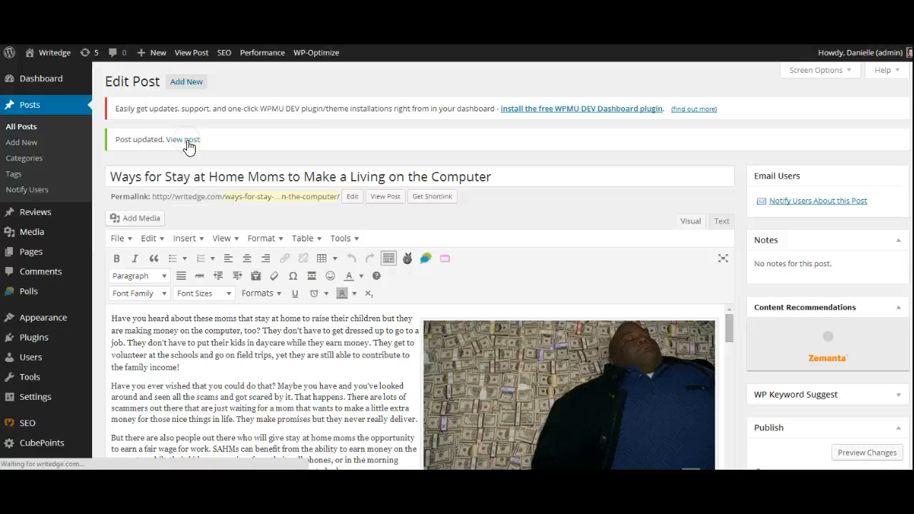
pyautogui.rightClick(188, 143)
pyautogui.click(216, 147)
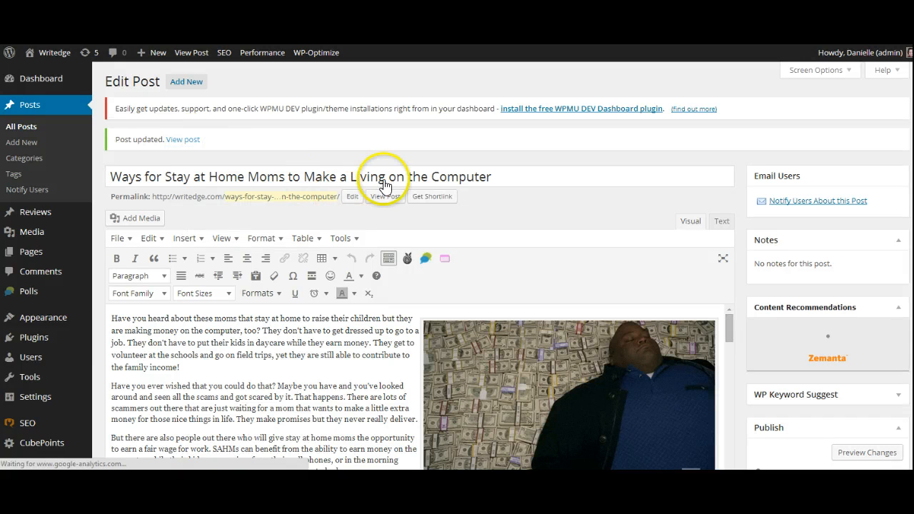
pyautogui.hotkey('ctrl', 'Tab')
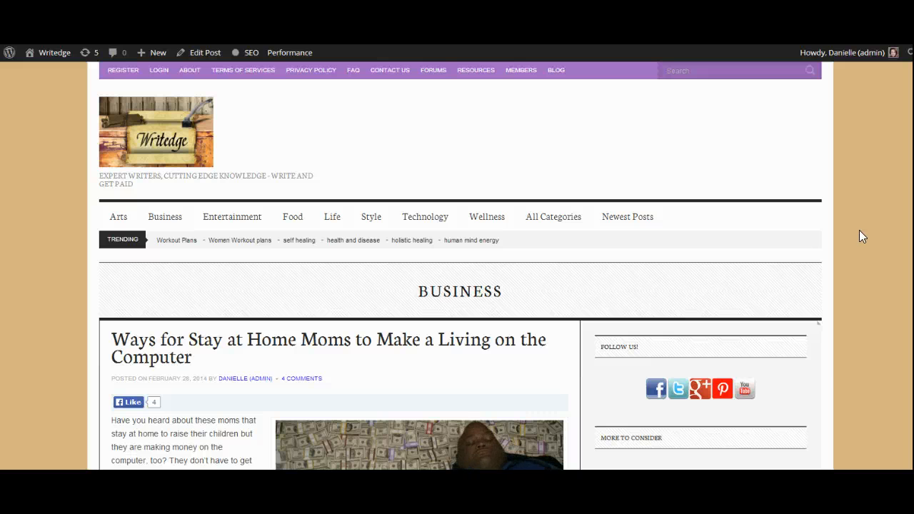
# - Examine the mug image and its linked caption in the live post's #8 Blogging section
pyautogui.scroll(-10, 862, 230)
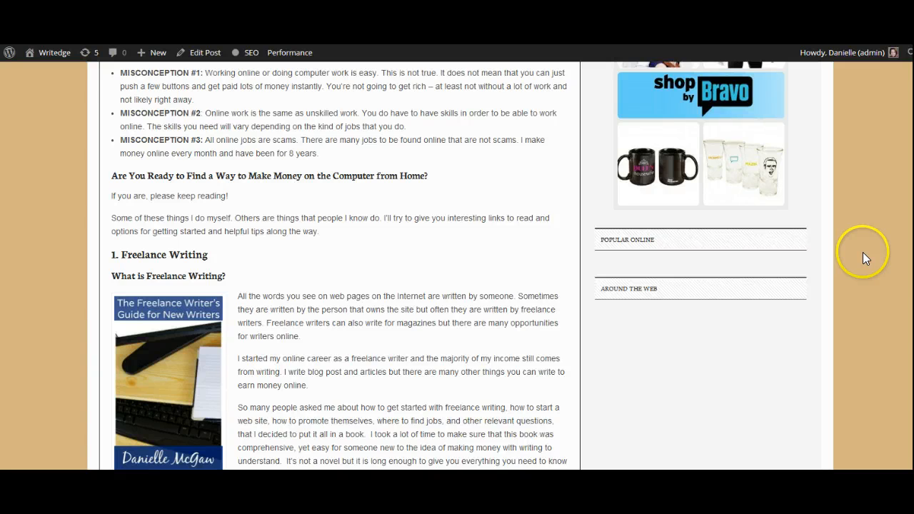
pyautogui.scroll(-1, 863, 252)
pyautogui.scroll(-10, 863, 252)
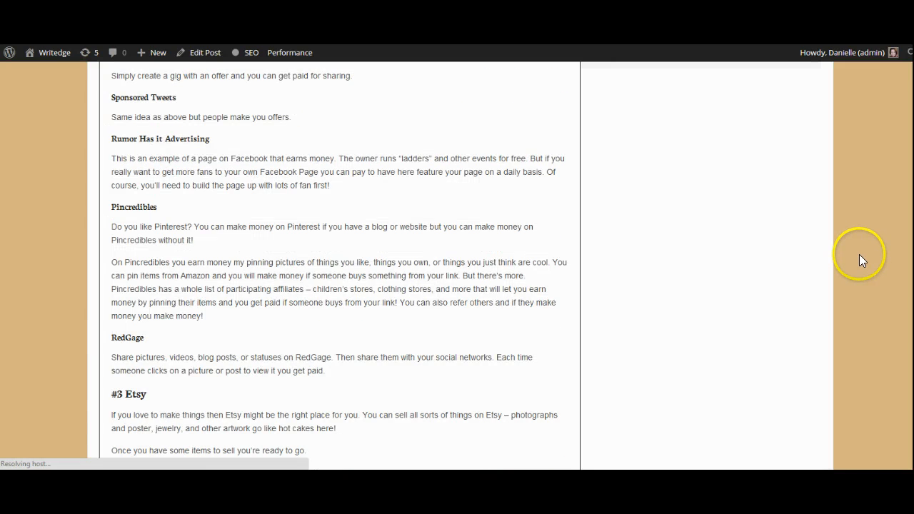
pyautogui.scroll(-5, 859, 254)
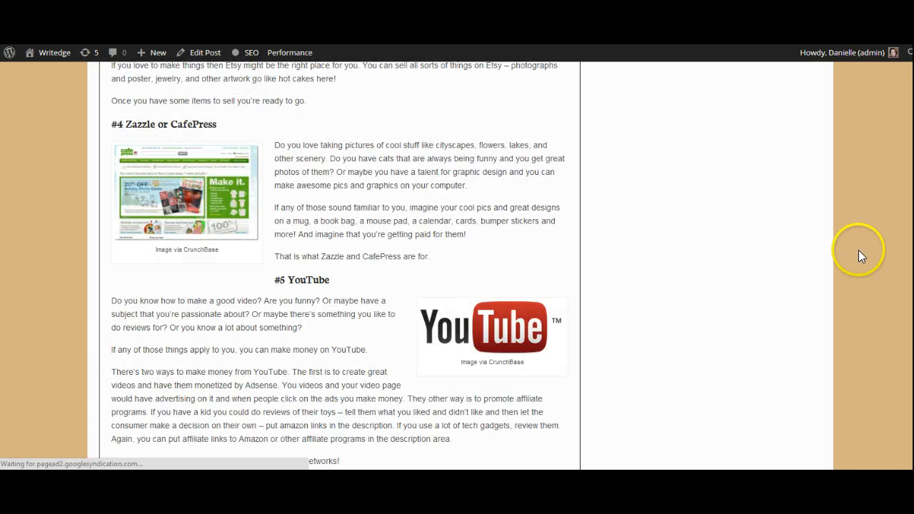
pyautogui.scroll(-8, 852, 263)
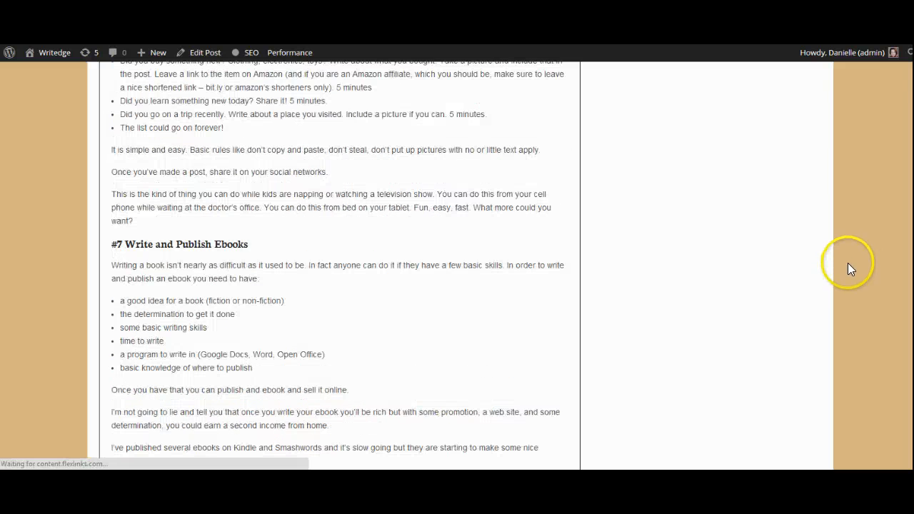
pyautogui.scroll(-9, 850, 265)
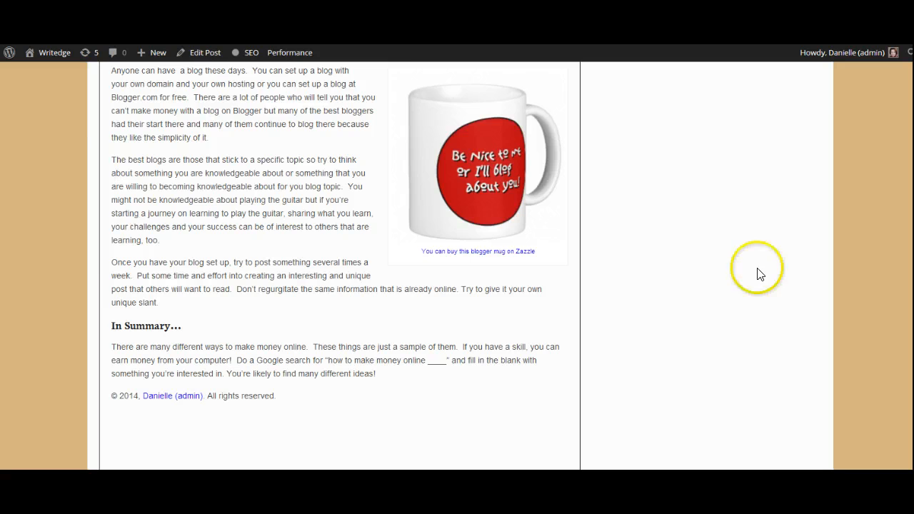
pyautogui.scroll(1, 477, 183)
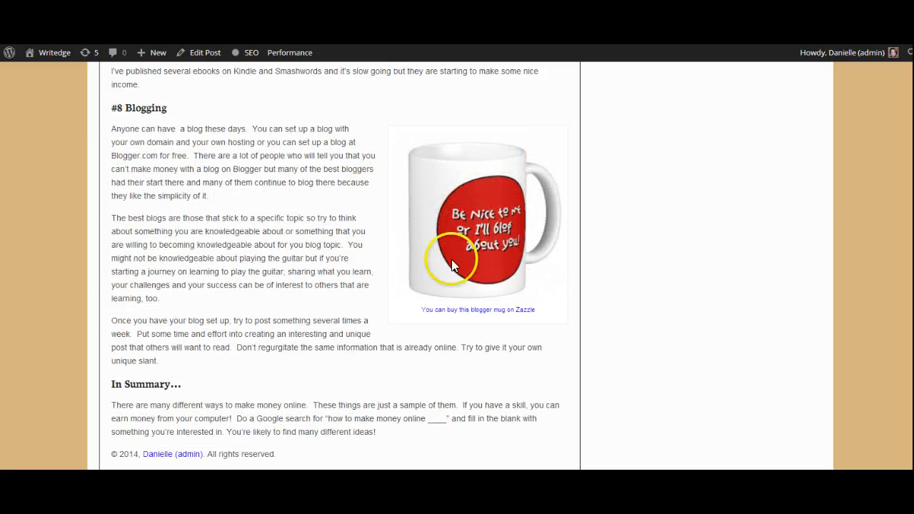